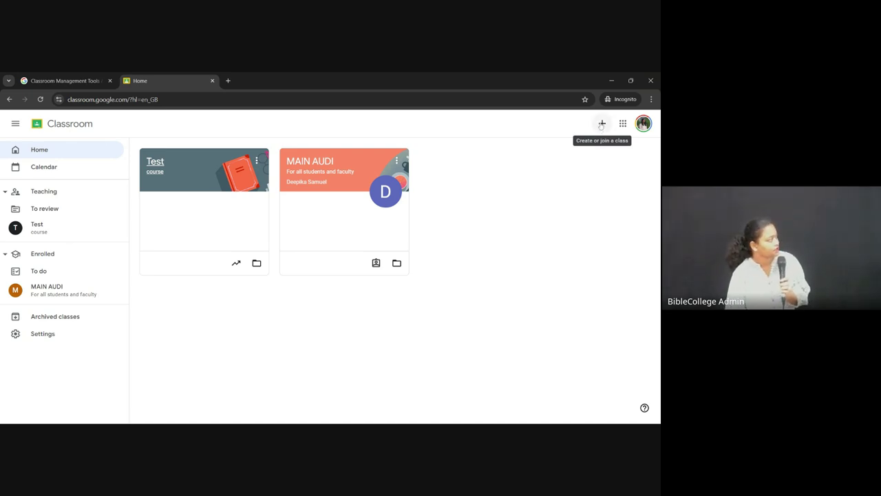
Step: From the + menu, open the Join class dialog and place the cursor in the empty Class code field
left_click(602, 125)
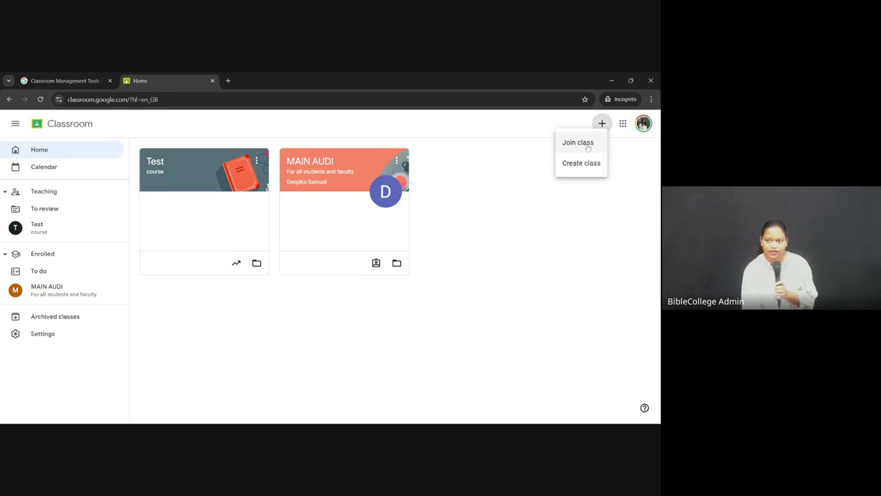
left_click(578, 142)
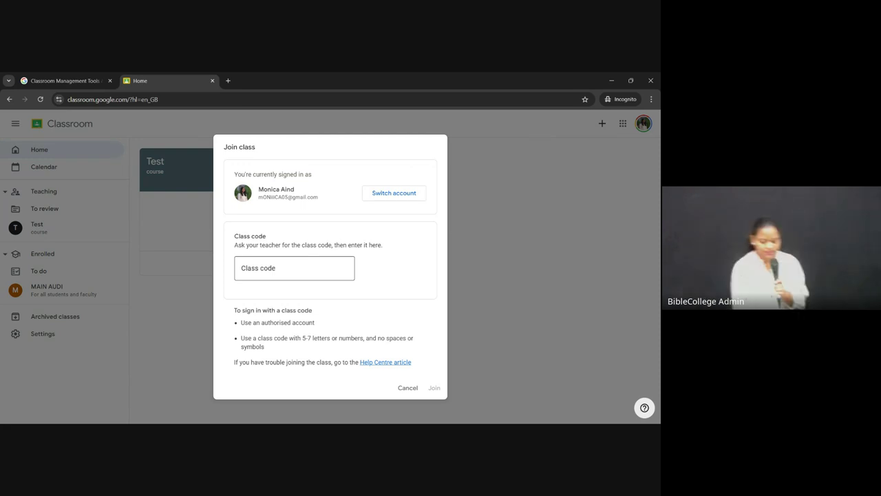
left_click(294, 268)
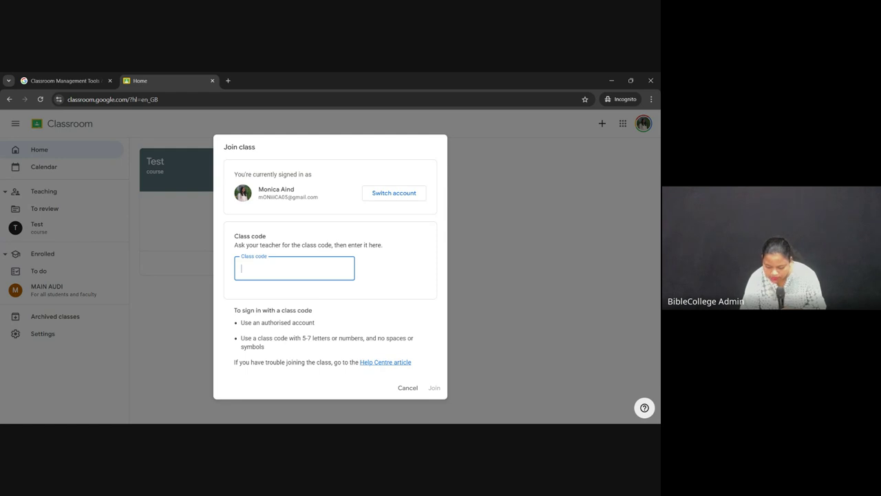
key("alt+Tab")
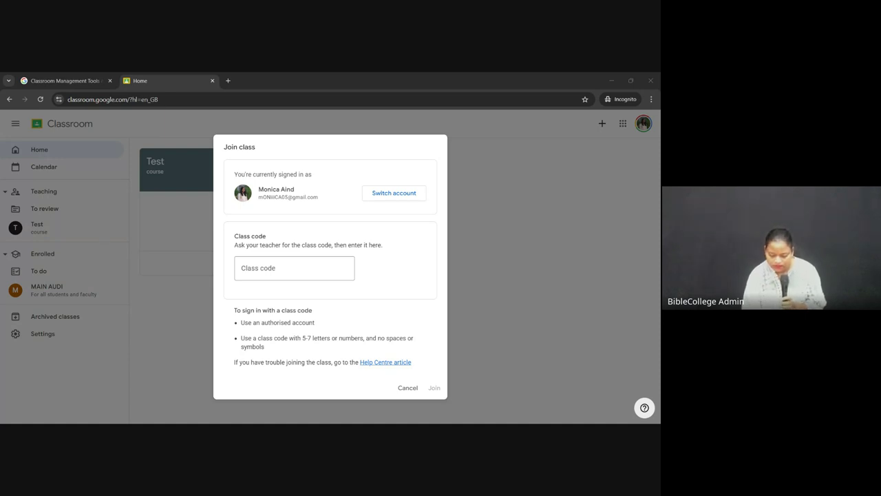
left_click(311, 252)
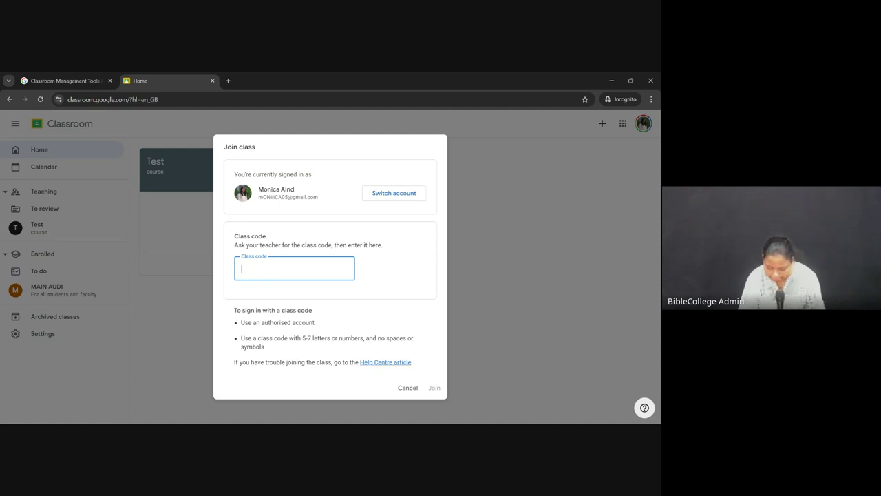
key("alt+Tab")
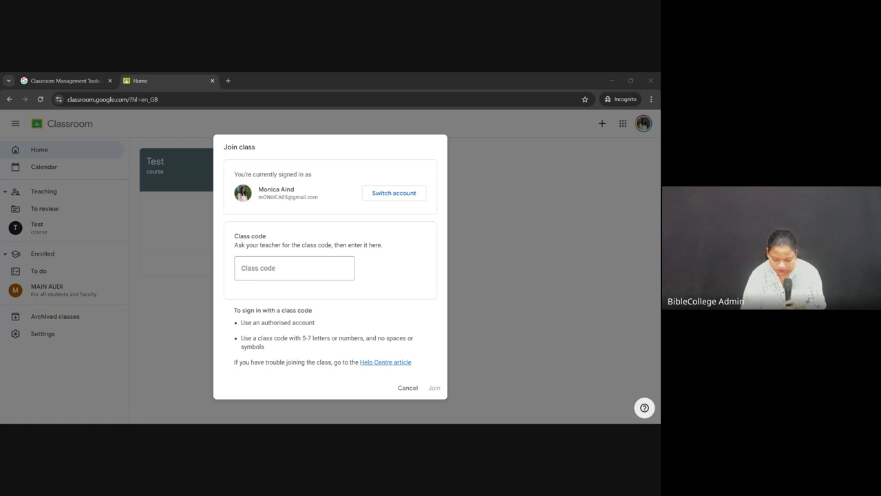
Step: Enter the teacher's class code and join the Google Classroom Demo Class
left_click(500, 311)
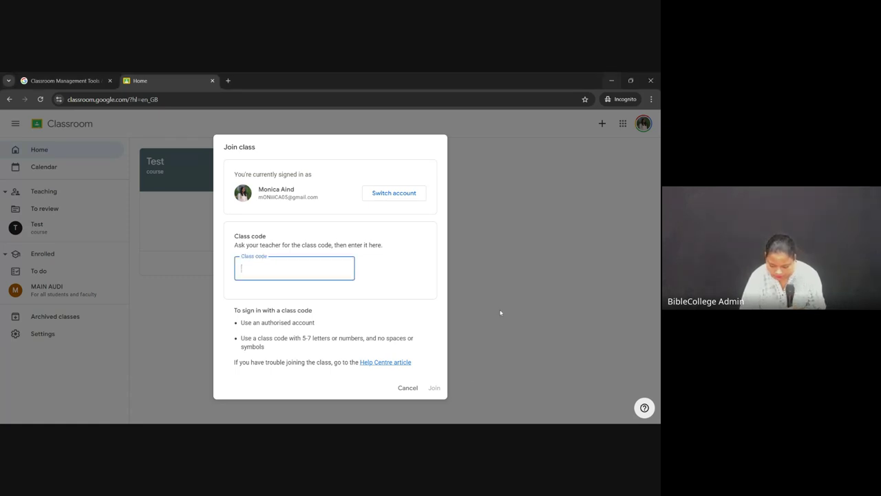
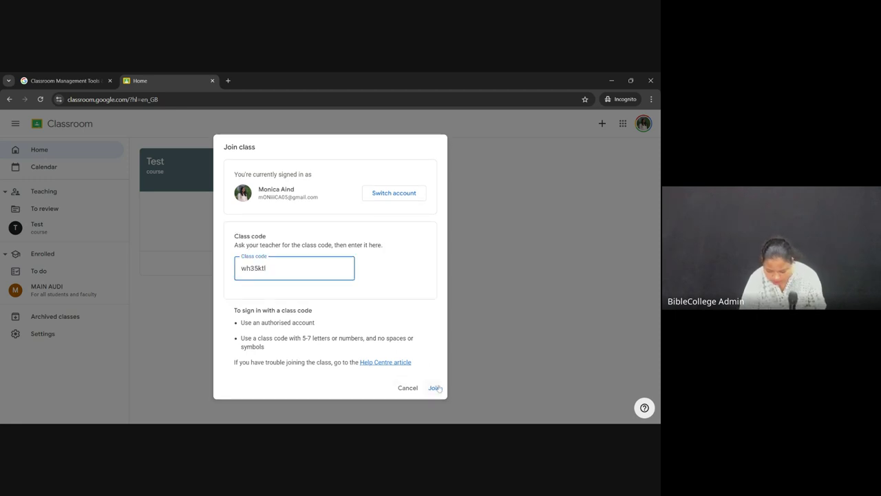
left_click(437, 389)
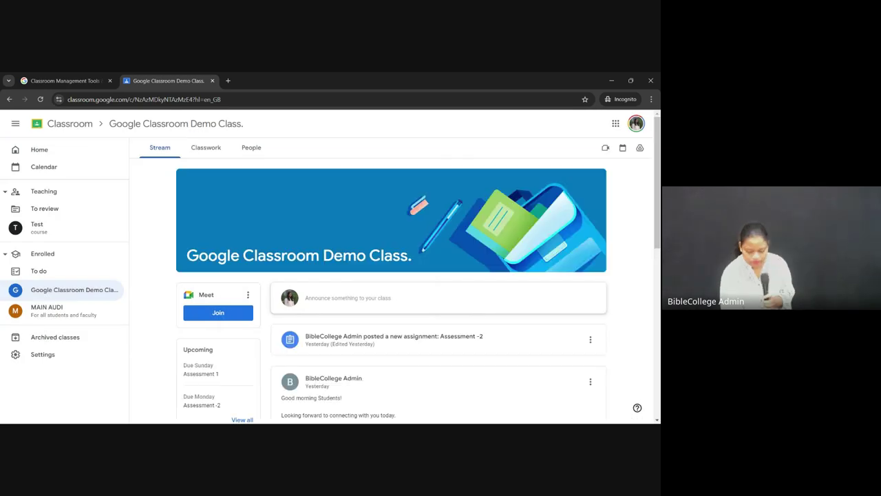
scroll(490, 340, "down", 1)
scroll(490, 341, "up", 2)
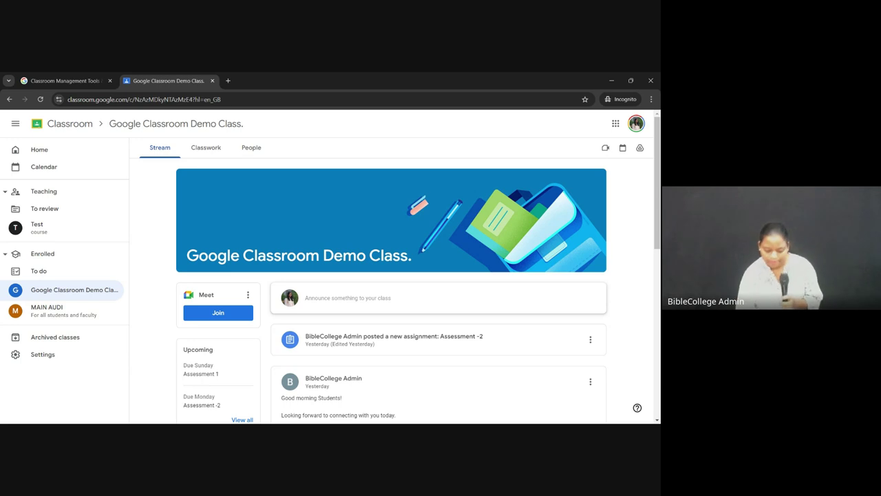
scroll(529, 315, "down", 1)
scroll(530, 315, "up", 1)
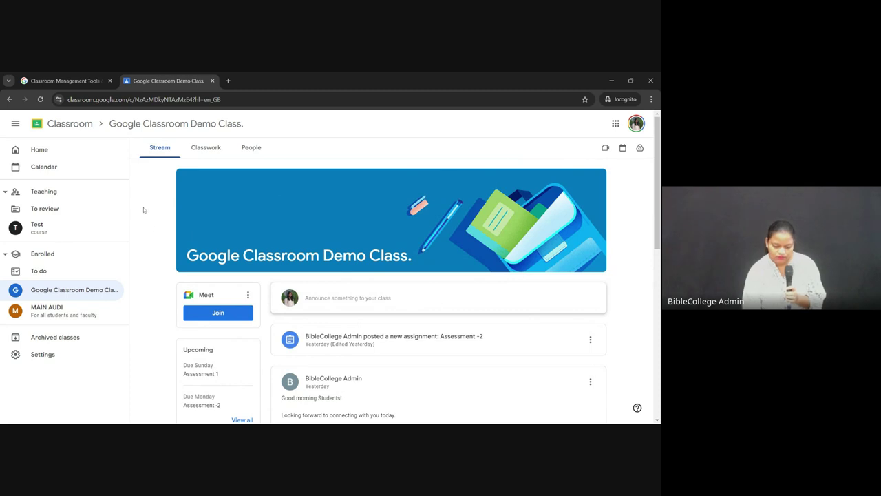
scroll(144, 208, "down", 2)
scroll(179, 165, "up", 2)
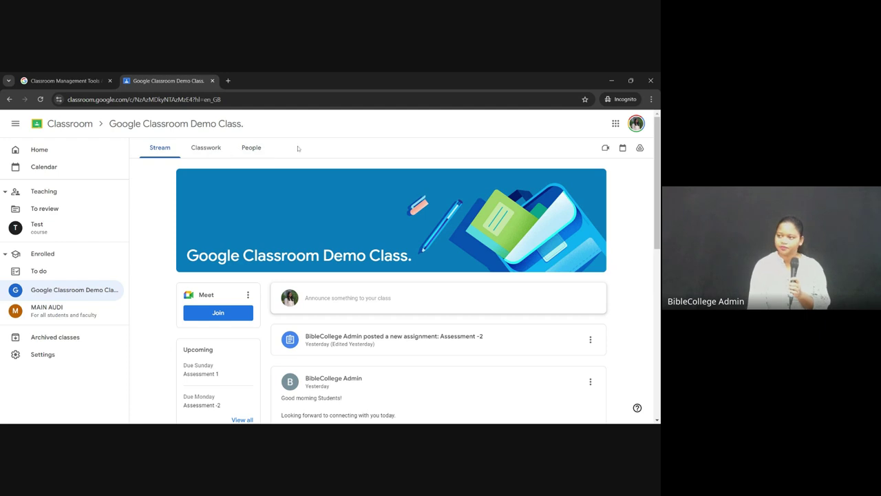
scroll(382, 325, "down", 2)
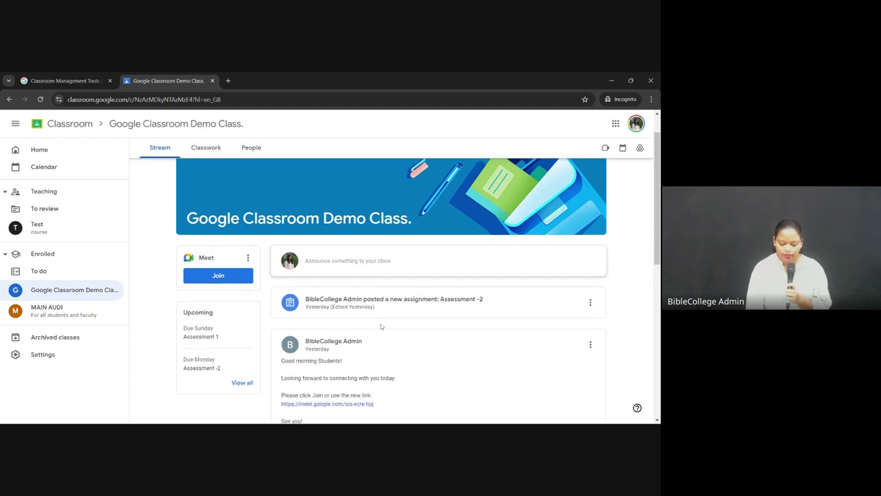
scroll(381, 327, "down", 1)
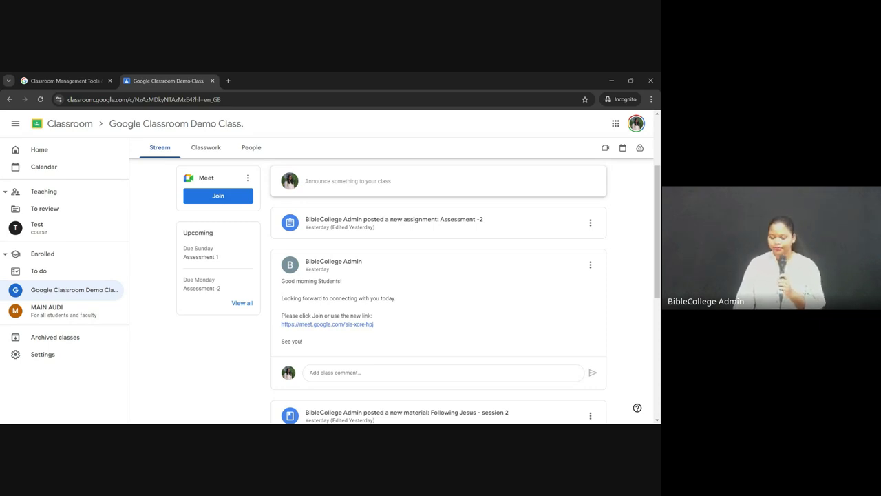
scroll(481, 290, "down", 1)
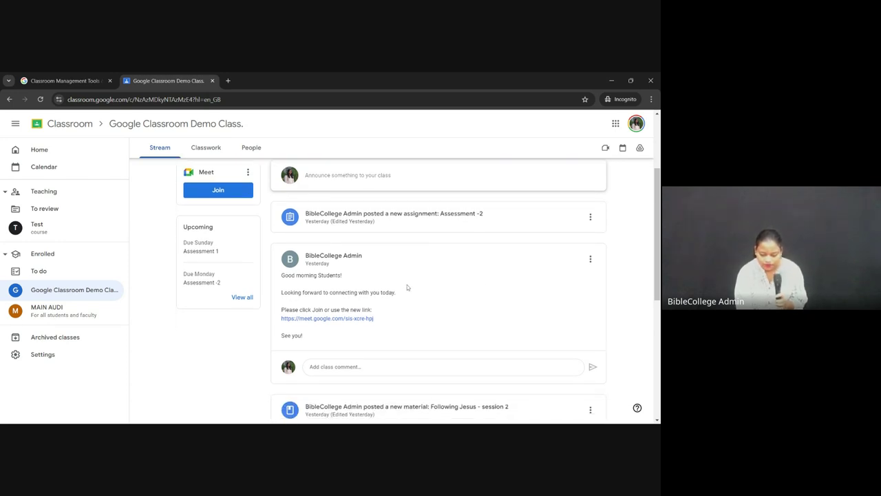
scroll(408, 297, "down", 1)
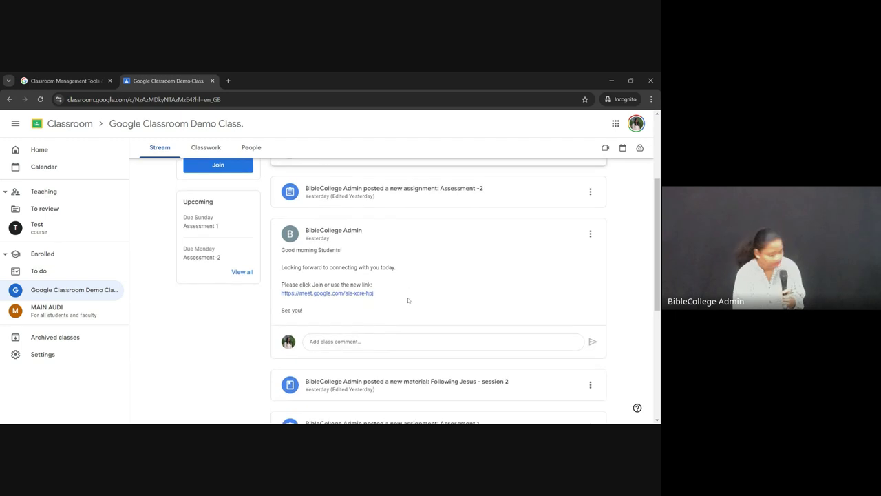
scroll(408, 298, "up", 3)
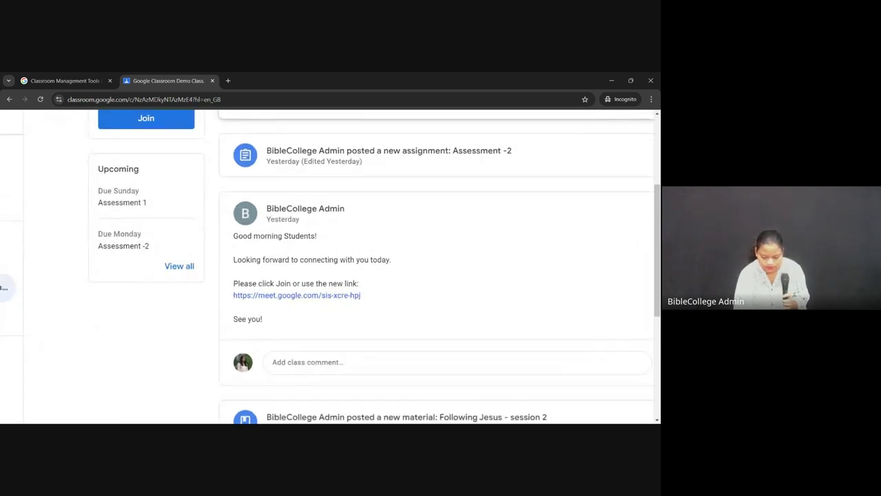
scroll(407, 298, "up", 2)
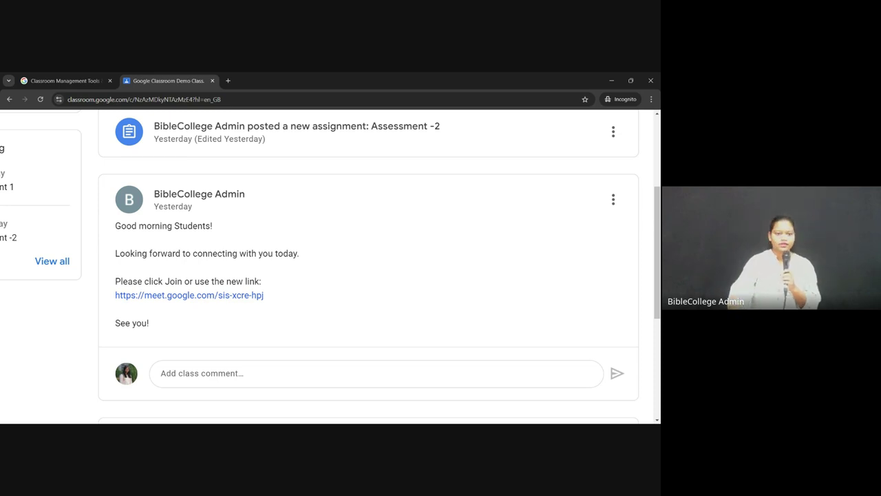
key("ctrl+0")
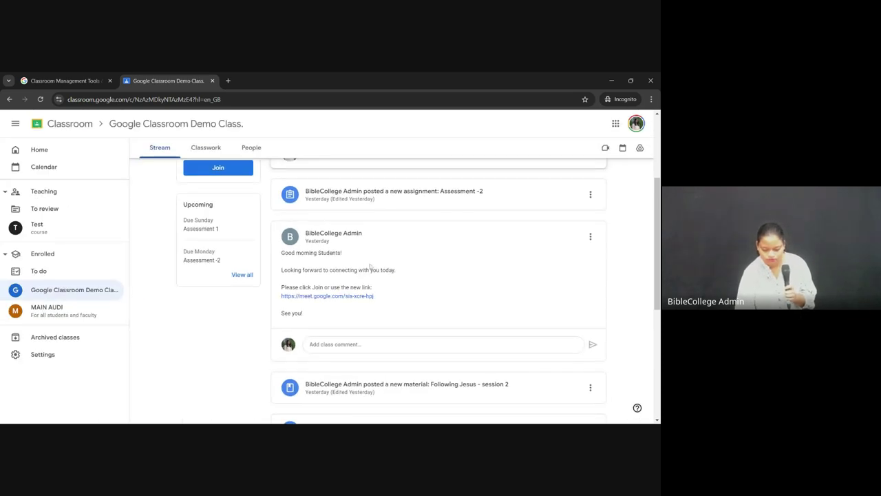
scroll(370, 266, "up", 1)
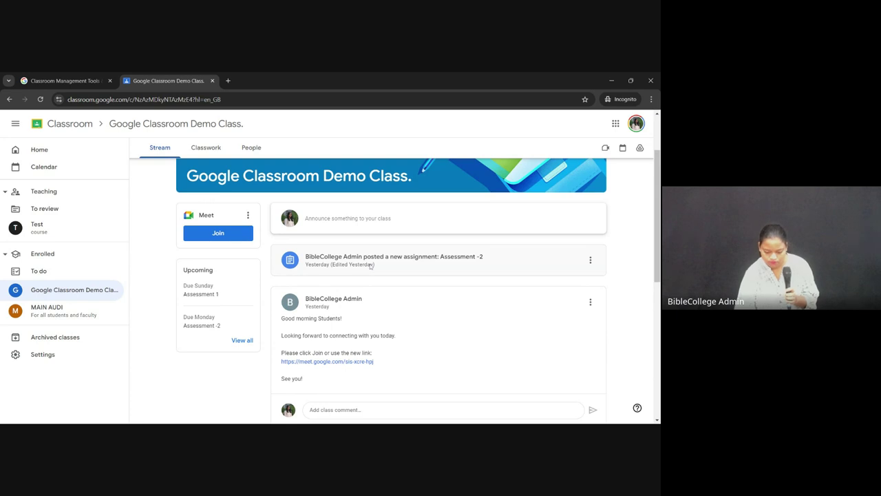
scroll(370, 266, "down", 1)
scroll(466, 279, "up", 2)
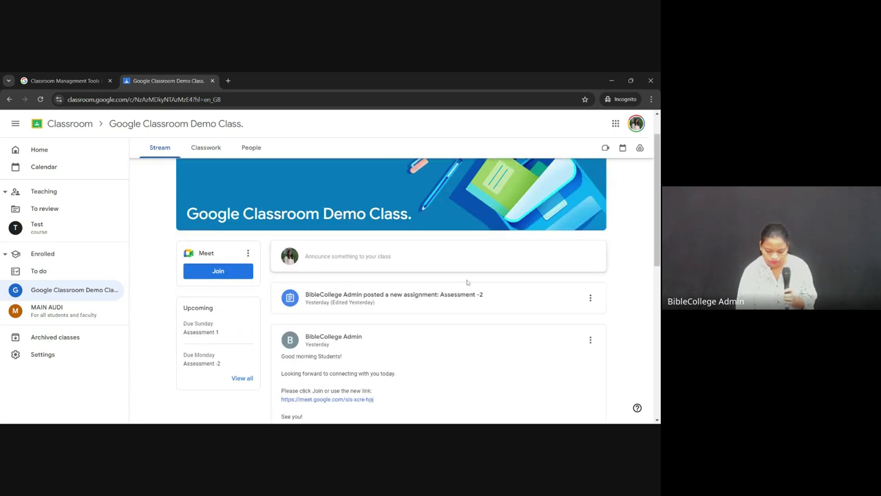
scroll(493, 346, "down", 1)
scroll(420, 288, "up", 2)
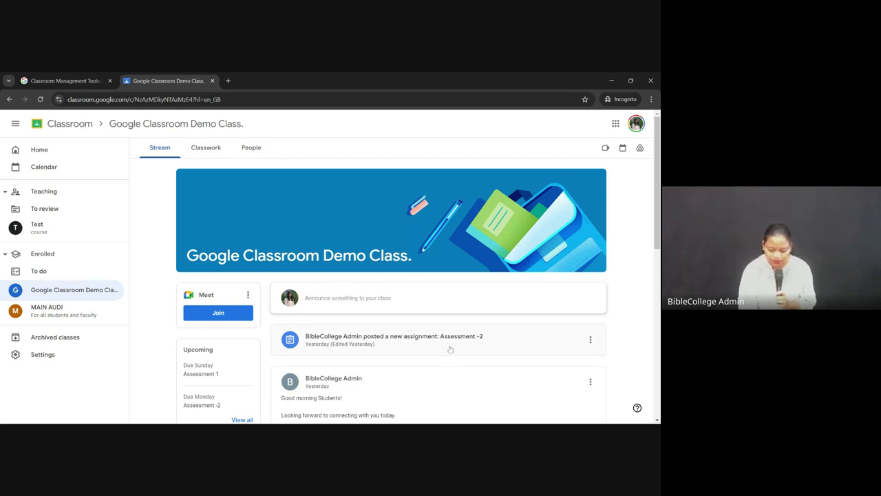
scroll(450, 350, "down", 1)
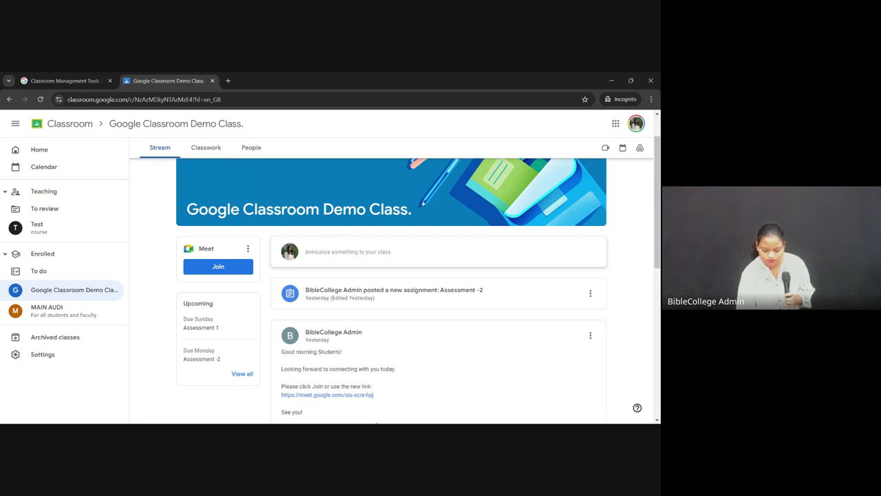
scroll(607, 206, "up", 2)
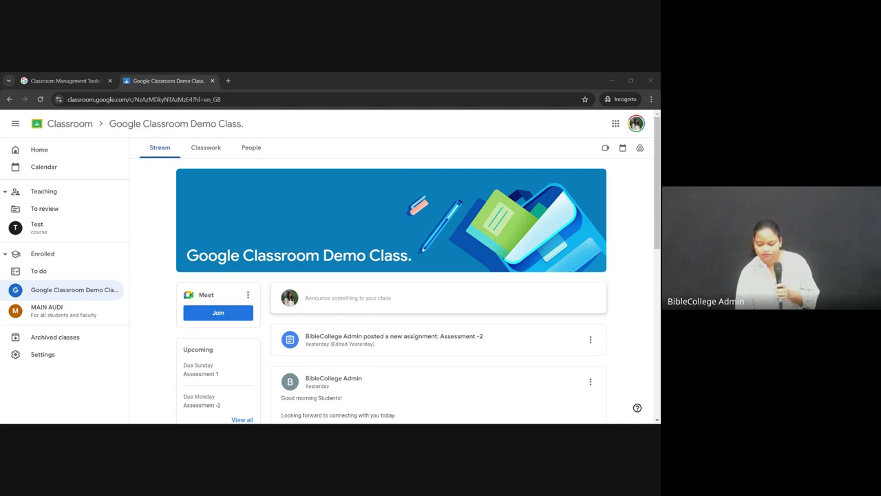
key("alt+Tab")
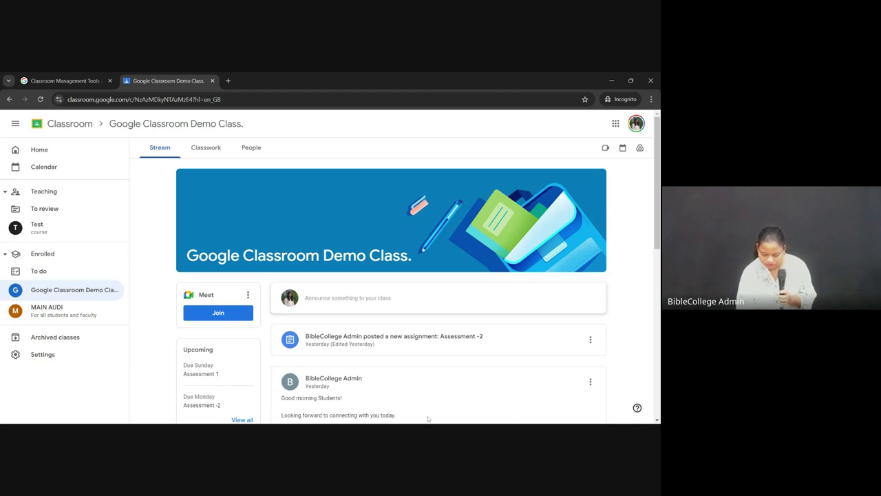
key("alt+Tab")
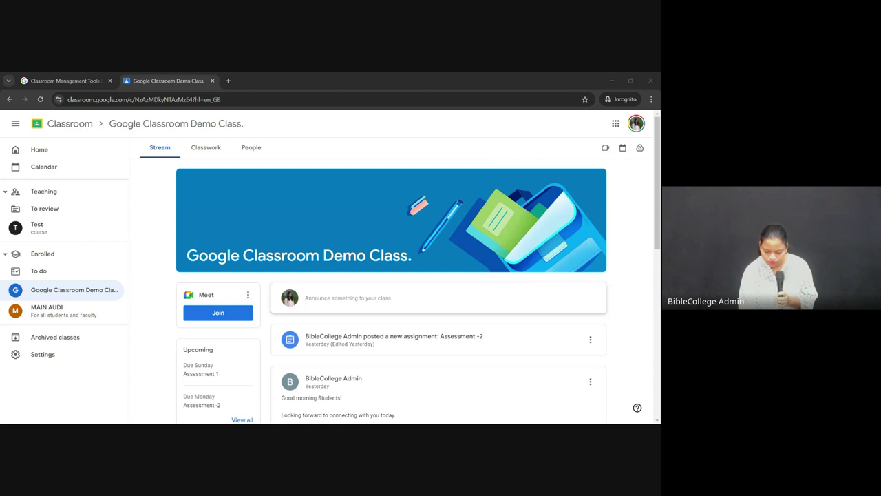
left_click(247, 217)
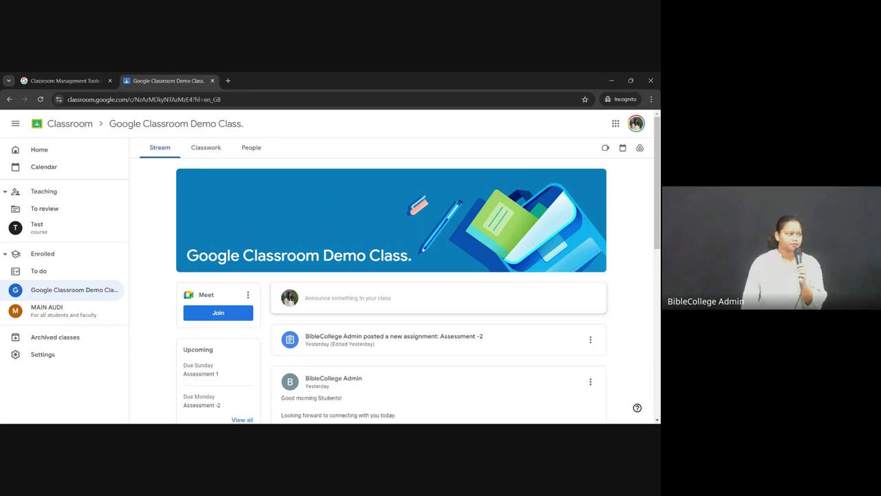
Step: On the Classwork page, expand the Student guidelines item to reveal its guidelines PDF
left_click(206, 149)
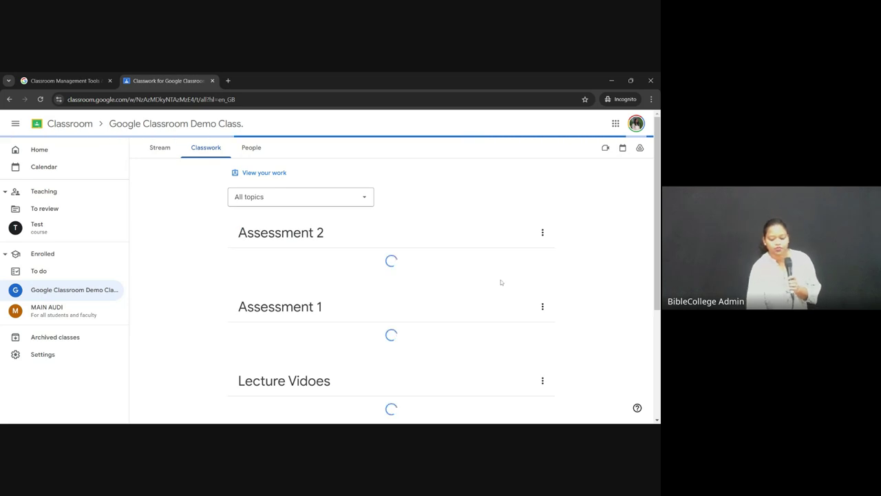
scroll(502, 283, "down", 3)
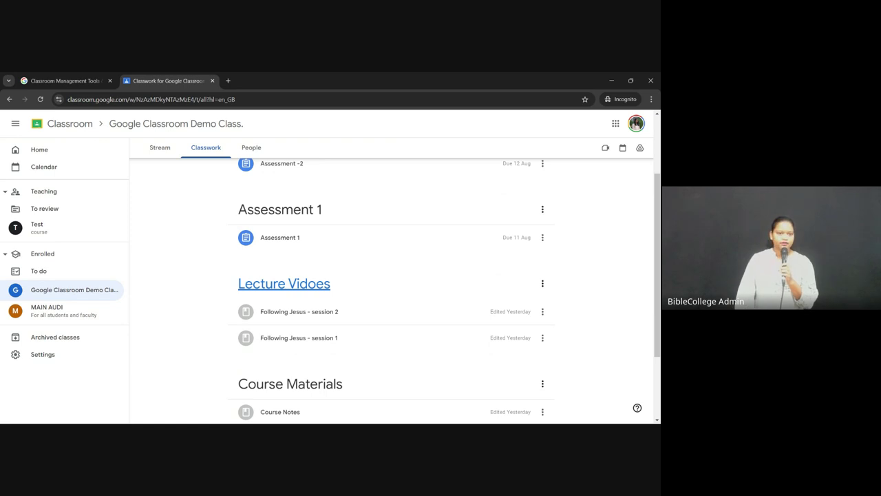
scroll(542, 398, "down", 2)
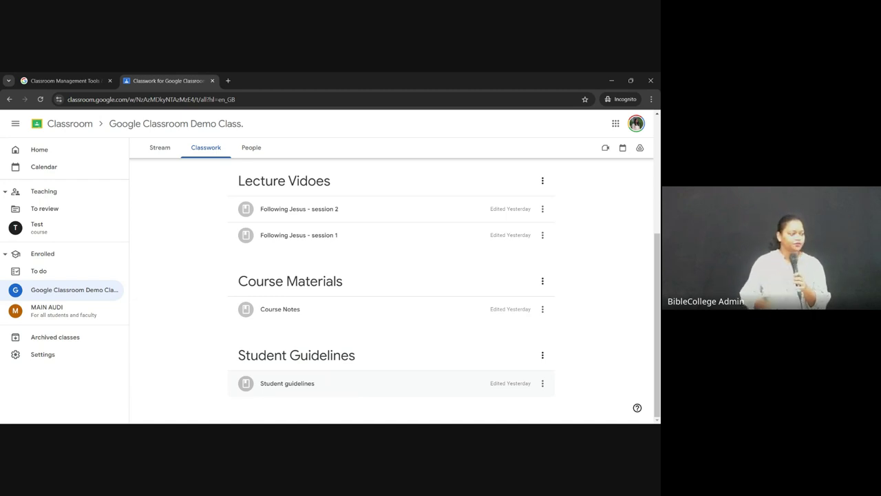
left_click(292, 385)
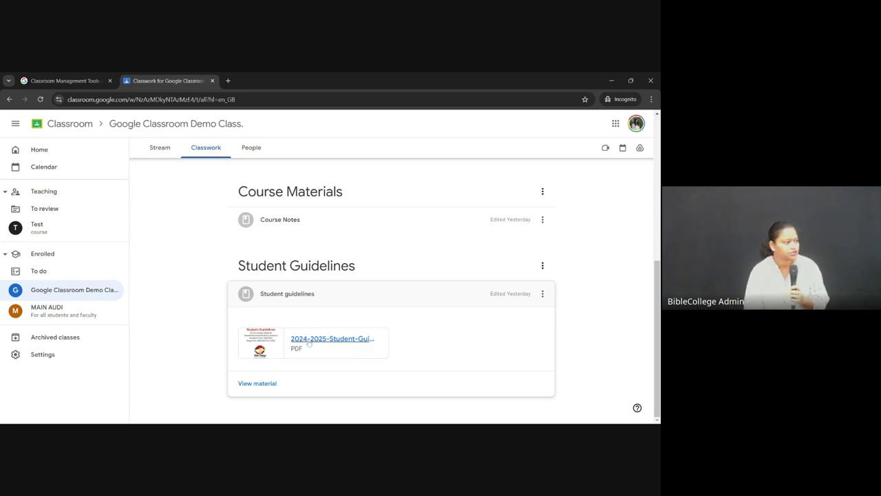
Step: Collapse Student guidelines, then preview GodsGenerals.pdf from Course Notes and collapse it again
left_click(290, 294)
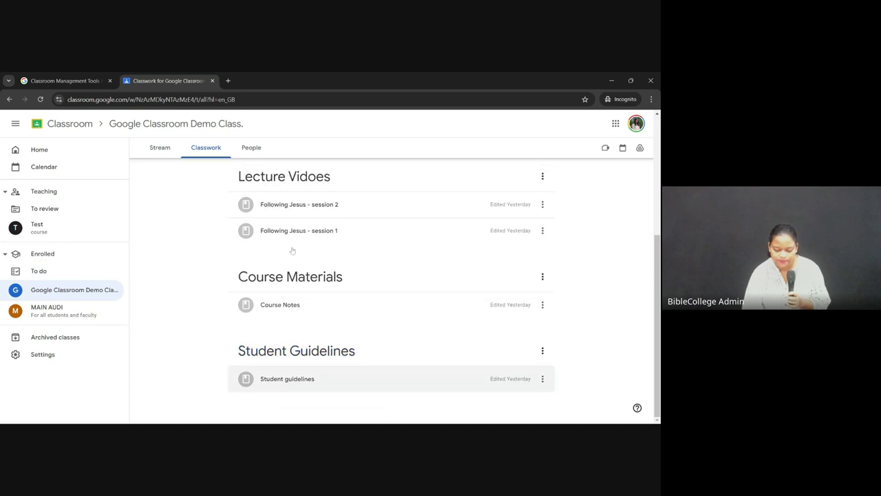
left_click(282, 311)
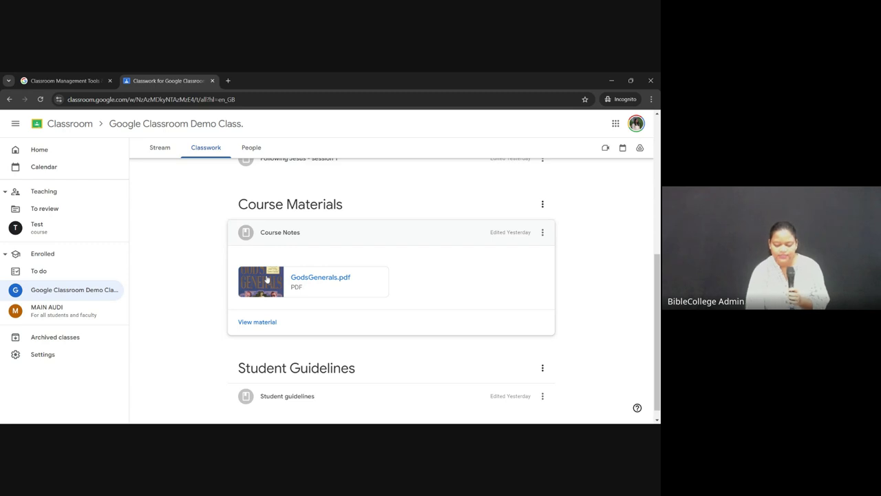
left_click(267, 278)
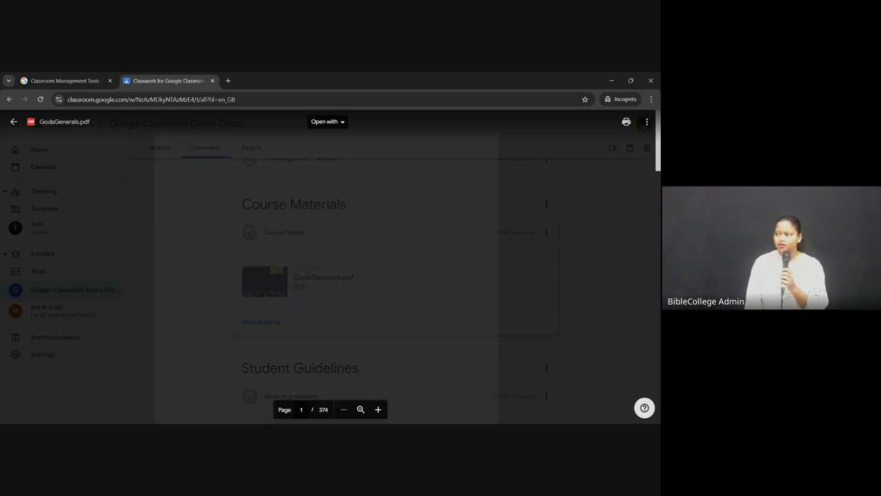
left_click(13, 122)
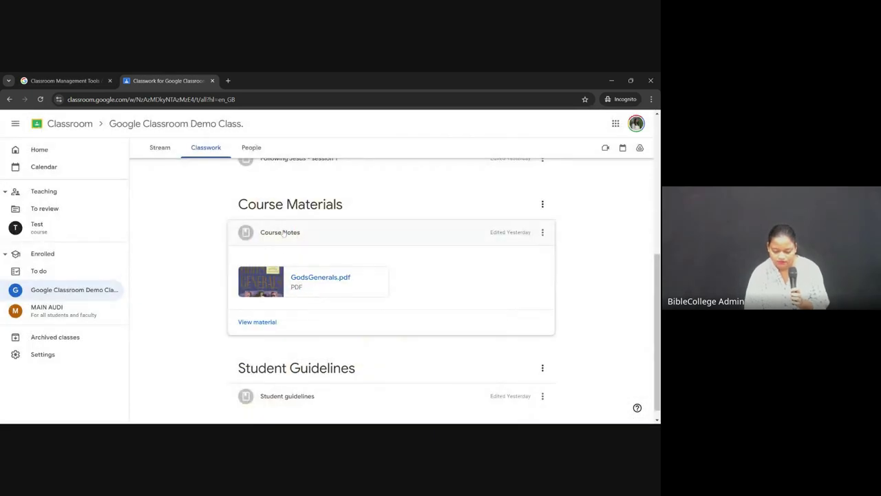
left_click(283, 236)
Step: Expand Following Jesus - session 1 to show its 56-minute YouTube video
scroll(307, 245, "up", 2)
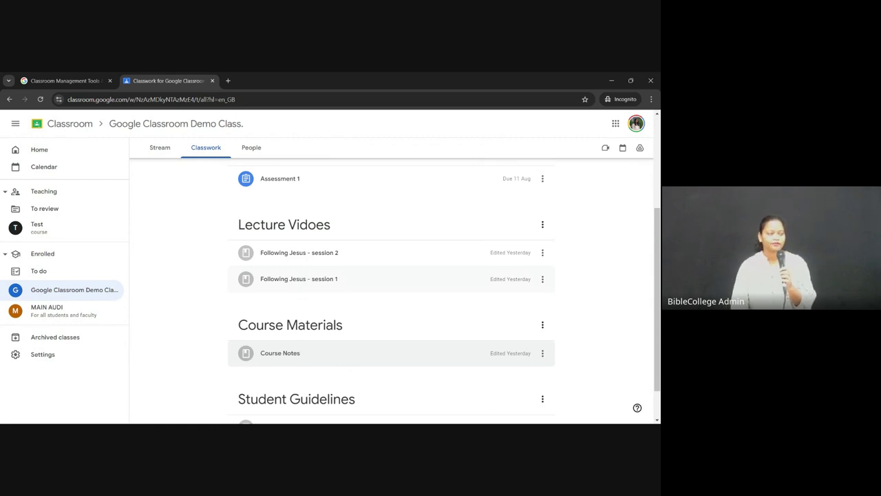
left_click(299, 285)
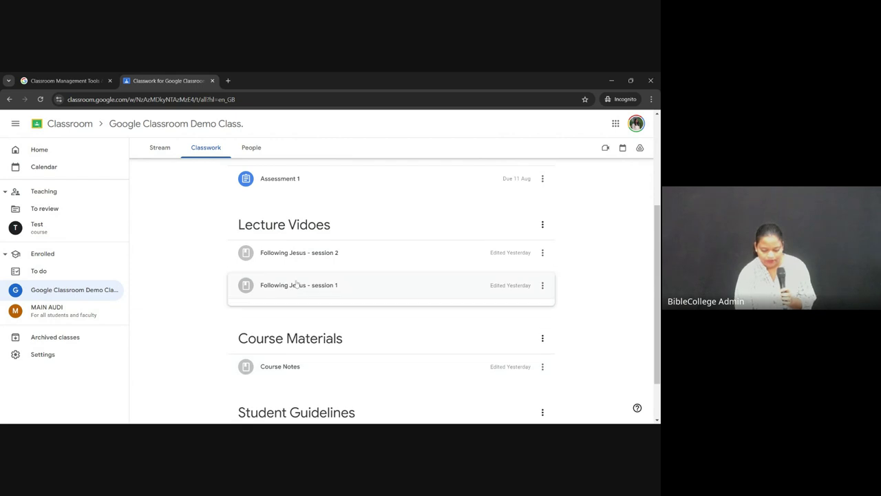
scroll(316, 297, "down", 1)
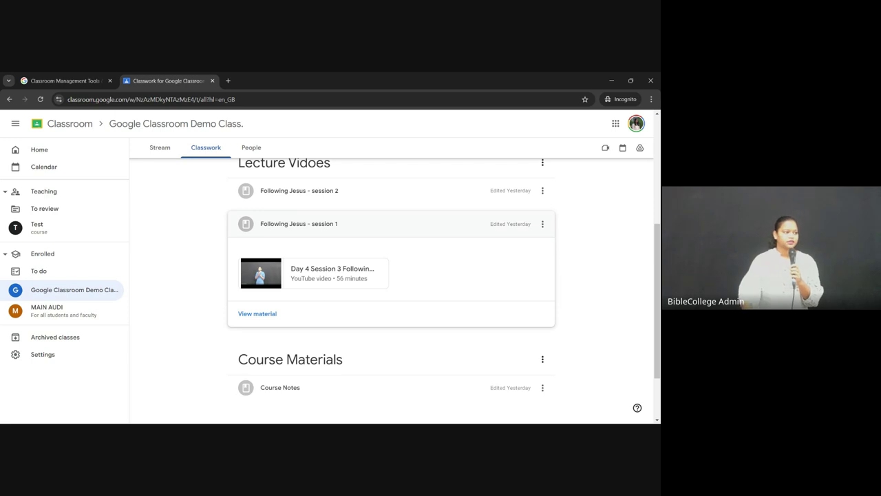
Step: Briefly play the session 1 video, then play session 2, seek to 1:40, pause and close it
left_click(322, 272)
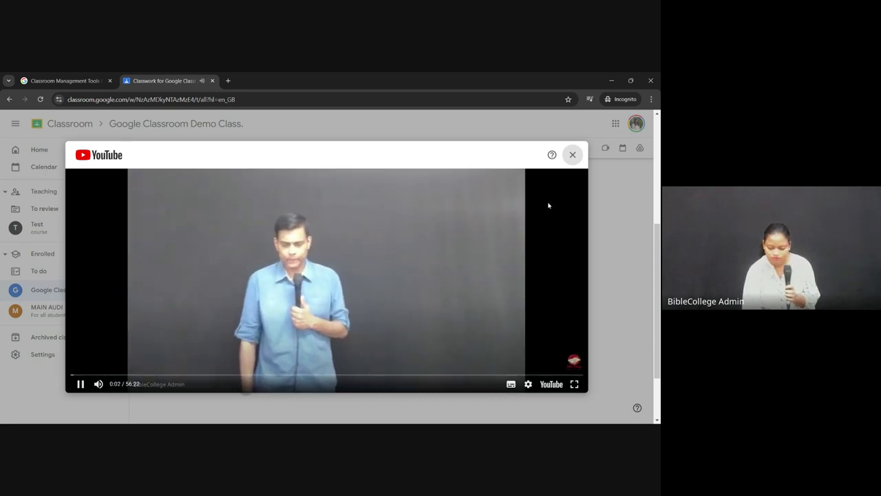
left_click(572, 154)
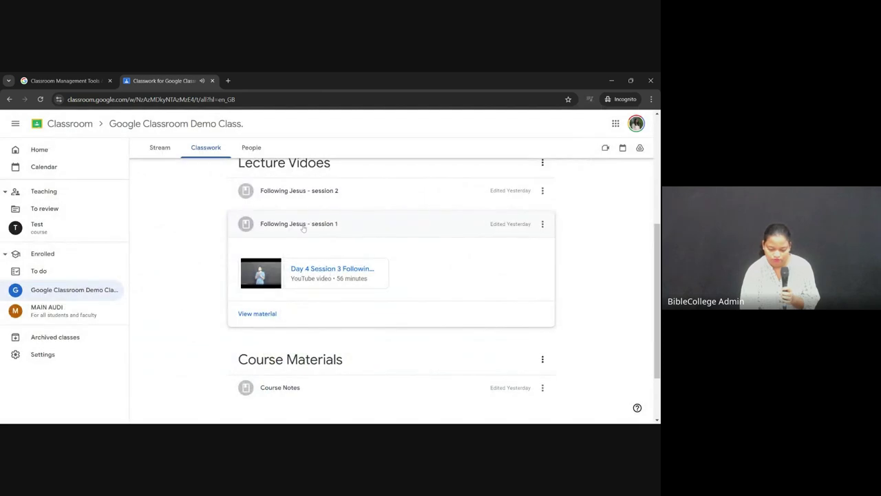
left_click(291, 197)
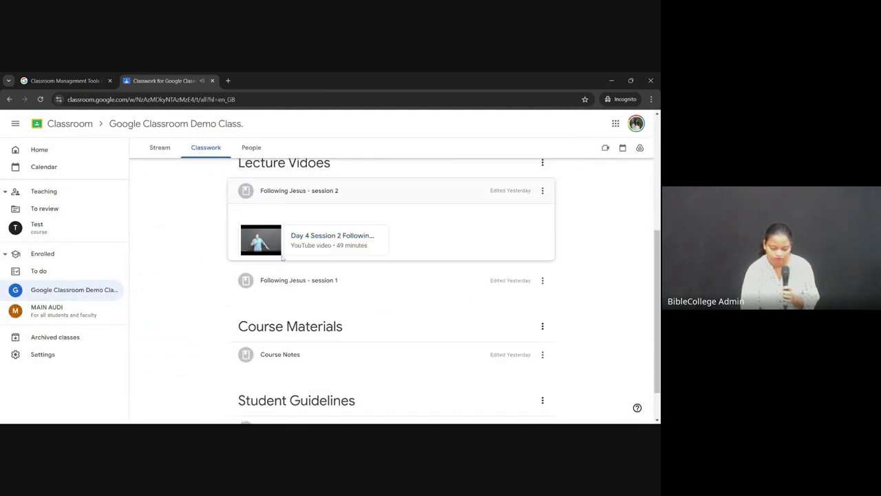
left_click(265, 245)
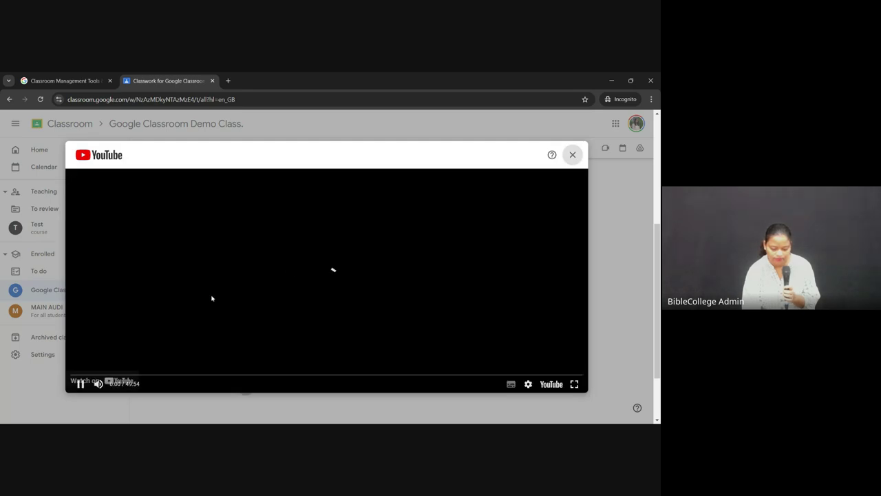
left_click(87, 375)
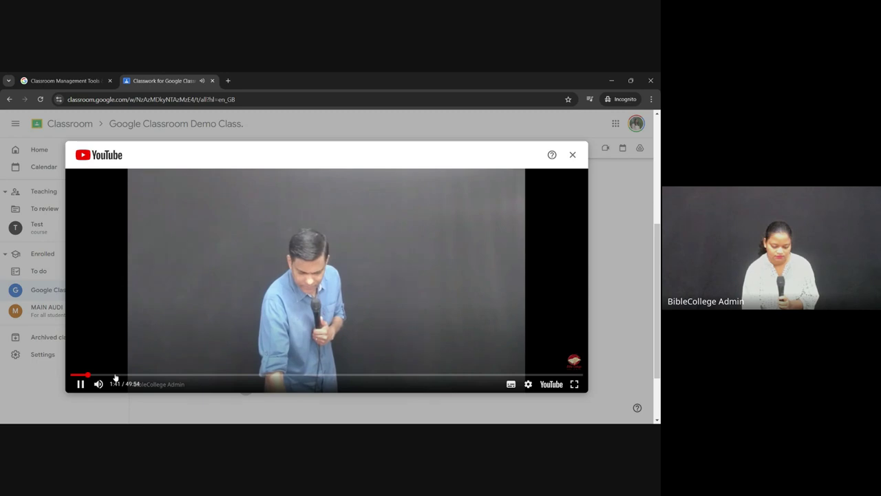
left_click(81, 385)
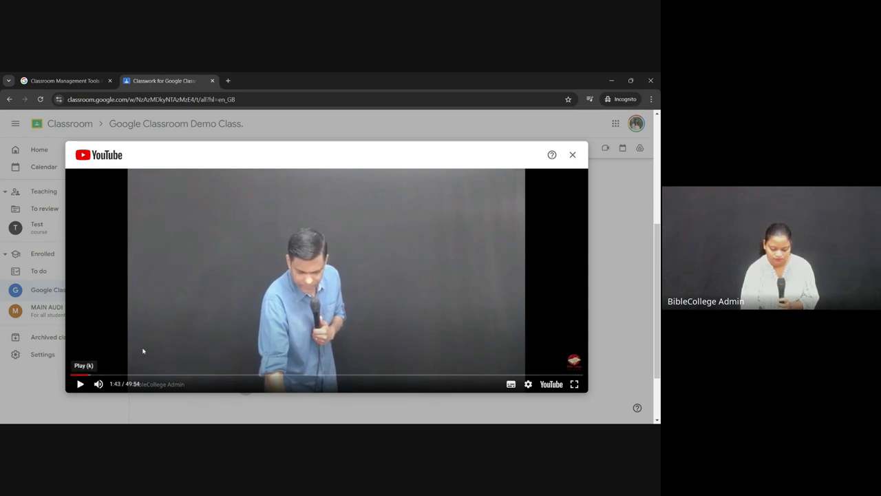
left_click(572, 154)
scroll(398, 229, "up", 1)
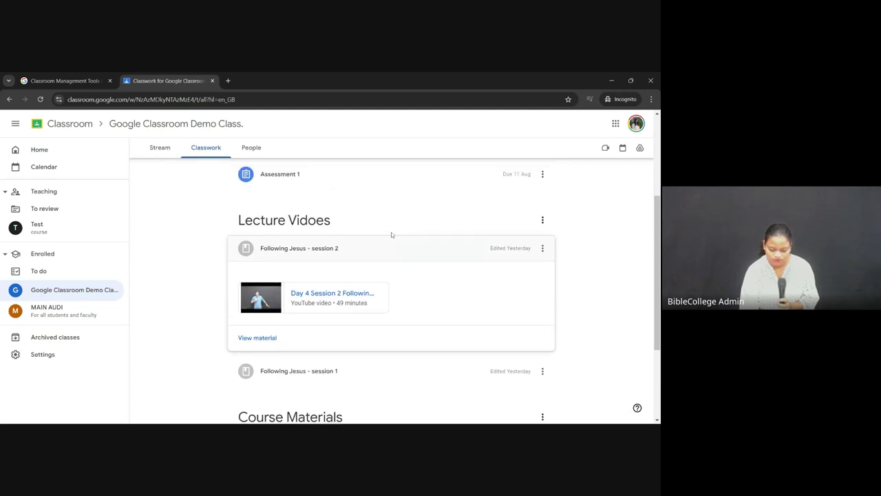
Step: View the Lecture Vidoes topic alone, then switch the topic filter back to All topics
left_click(289, 219)
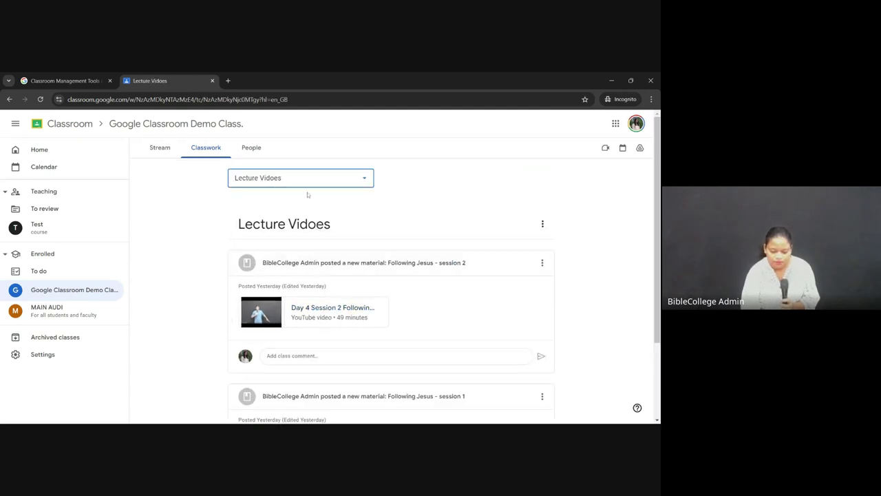
scroll(454, 289, "down", 2)
scroll(459, 324, "up", 2)
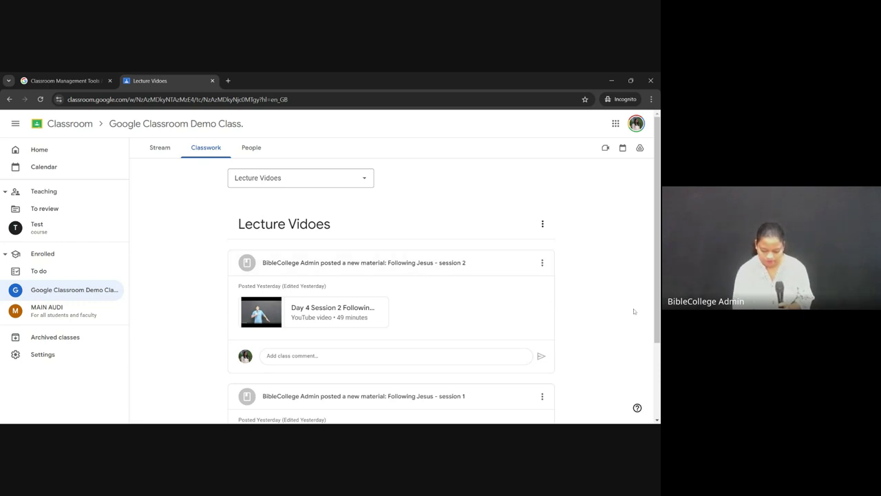
scroll(631, 318, "down", 2)
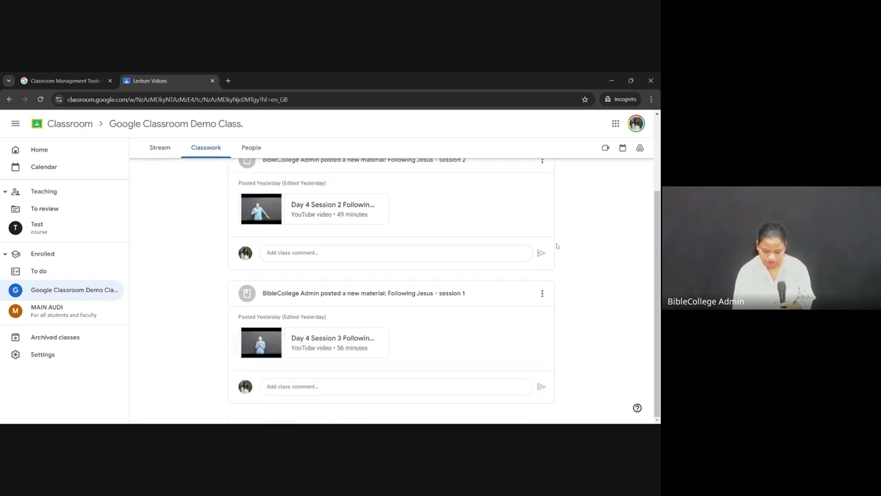
scroll(307, 219, "up", 2)
left_click(301, 181)
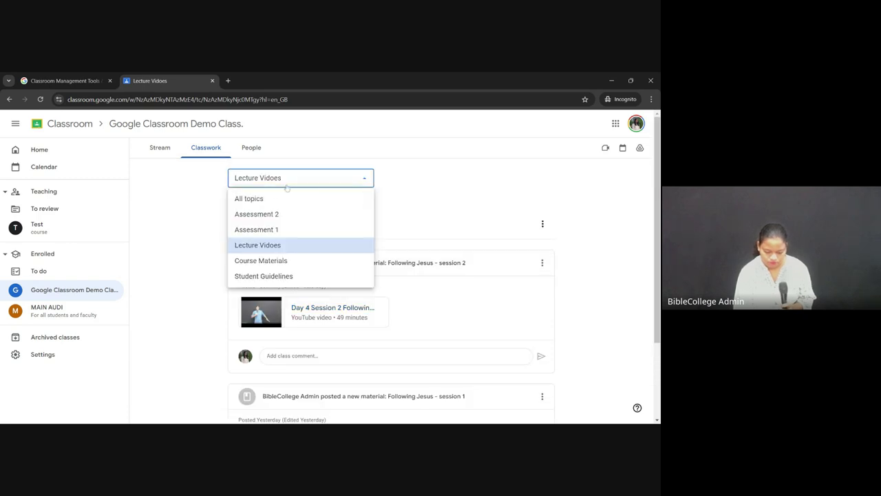
left_click(260, 200)
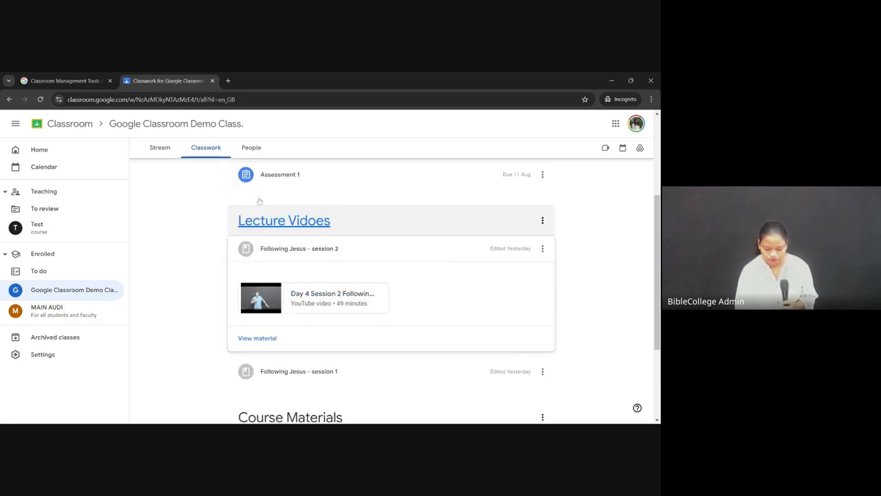
left_click(303, 224)
left_click(258, 174)
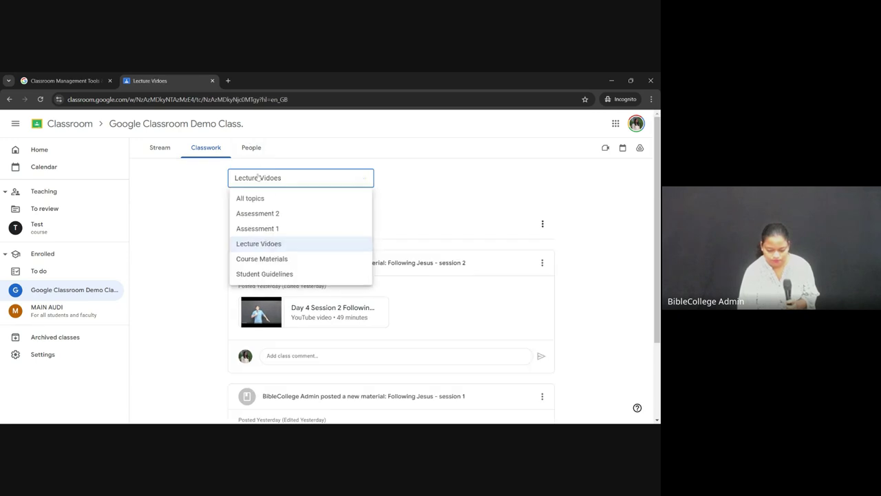
left_click(265, 201)
scroll(304, 233, "up", 3)
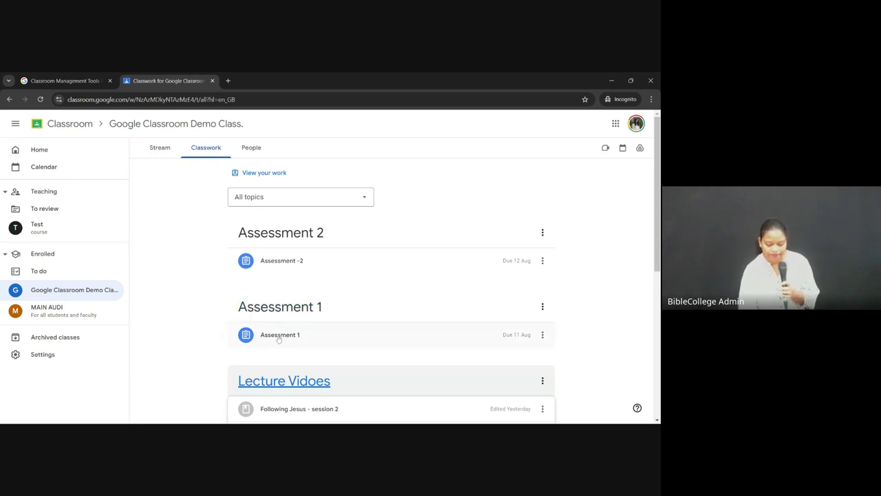
Step: Expand Assessment 1 to read its 50-mark instructions and four questions, then open its full page
left_click(279, 336)
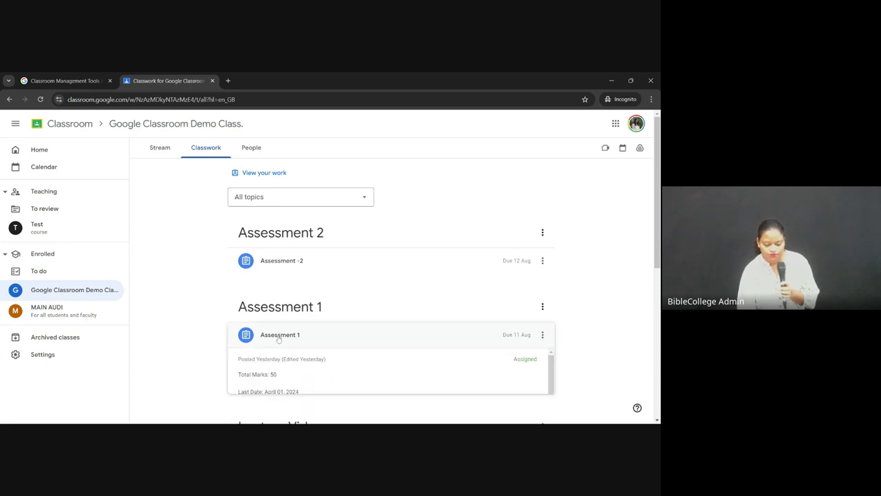
scroll(332, 285, "down", 3)
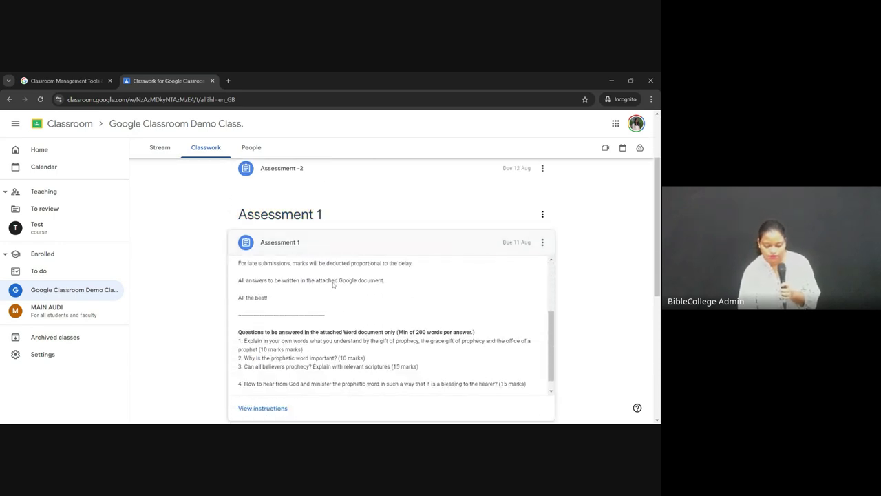
scroll(582, 295, "down", 2)
scroll(317, 208, "up", 3)
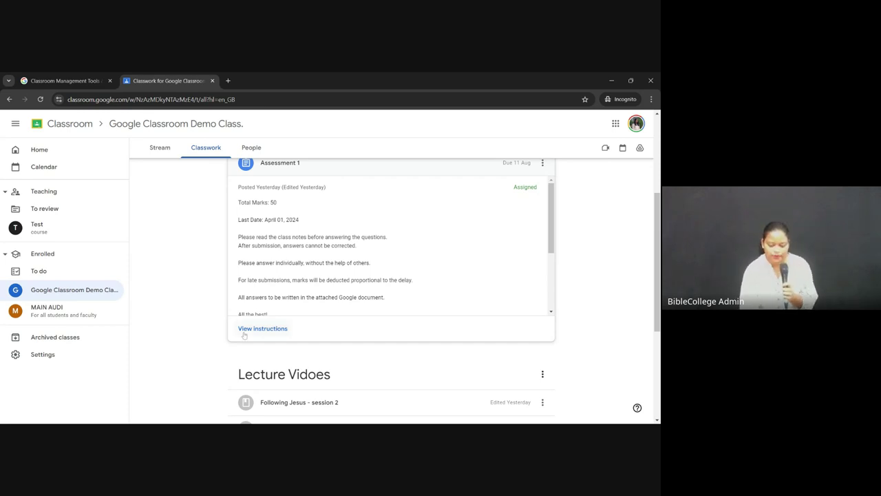
left_click(265, 330)
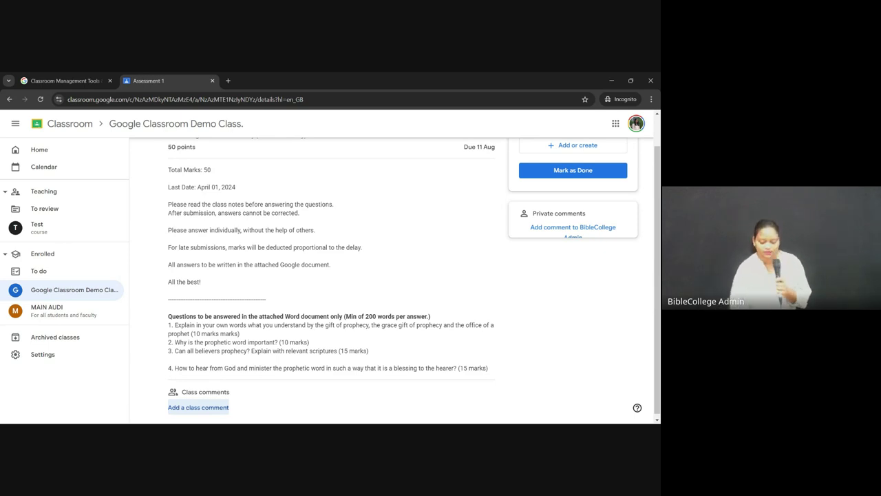
Step: Scroll through the Assessment 1 instructions and bring up the options for adding work
scroll(388, 248, "down", 1)
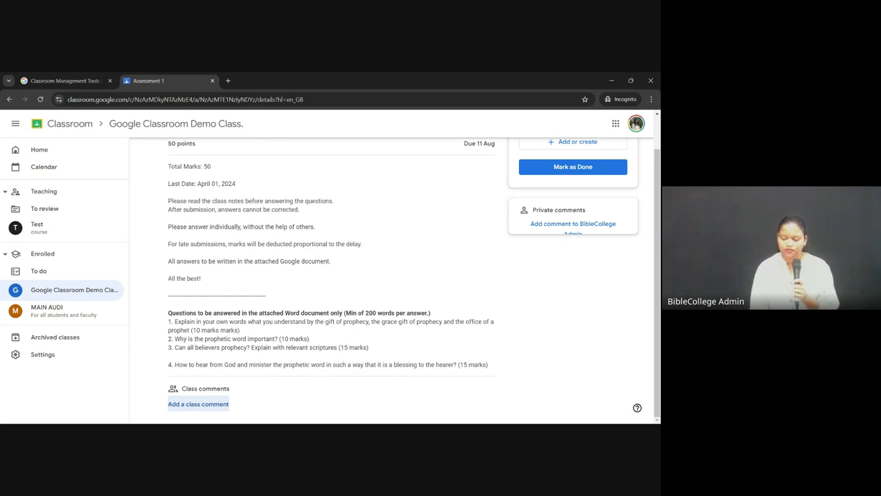
scroll(388, 275, "up", 1)
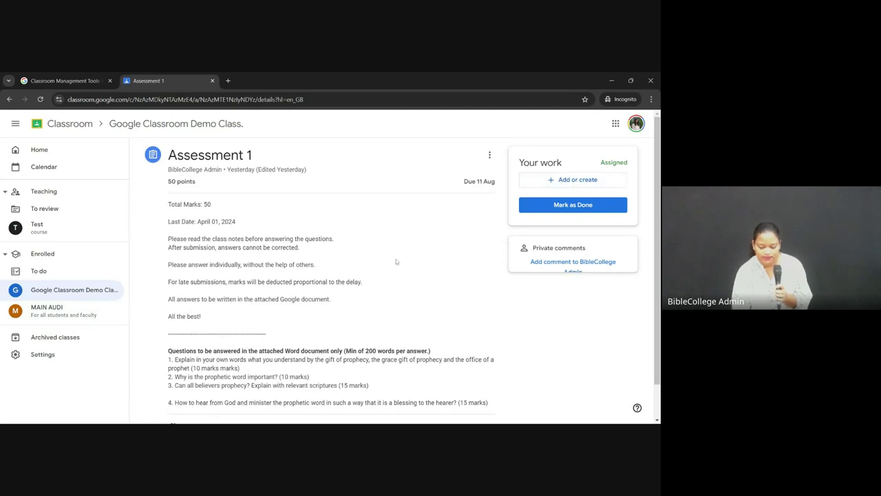
scroll(316, 355, "down", 1)
scroll(310, 365, "up", 1)
scroll(299, 383, "down", 1)
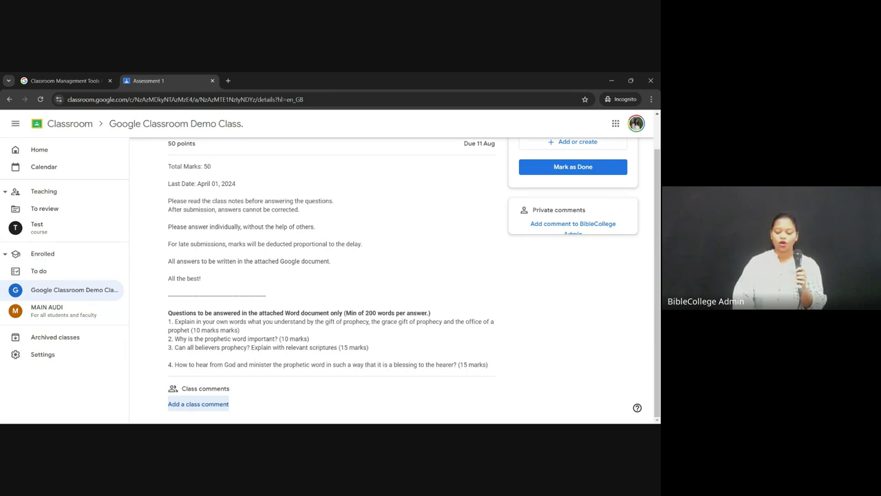
scroll(586, 176, "up", 2)
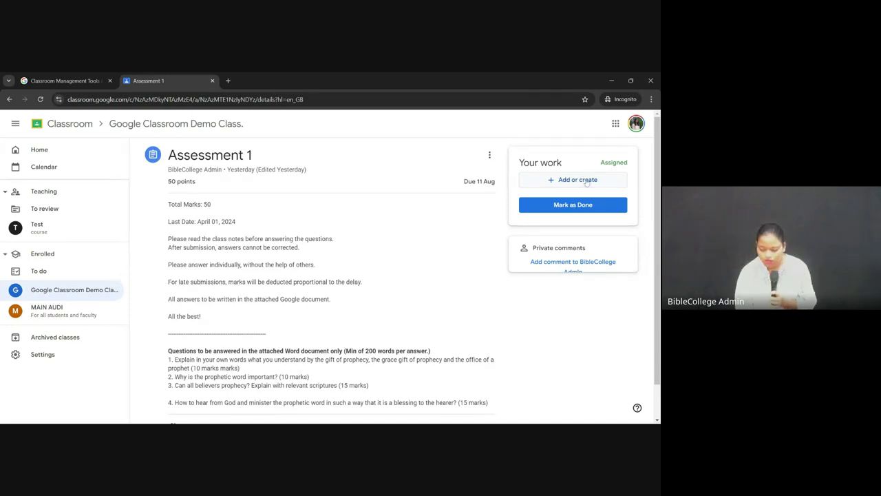
left_click(582, 182)
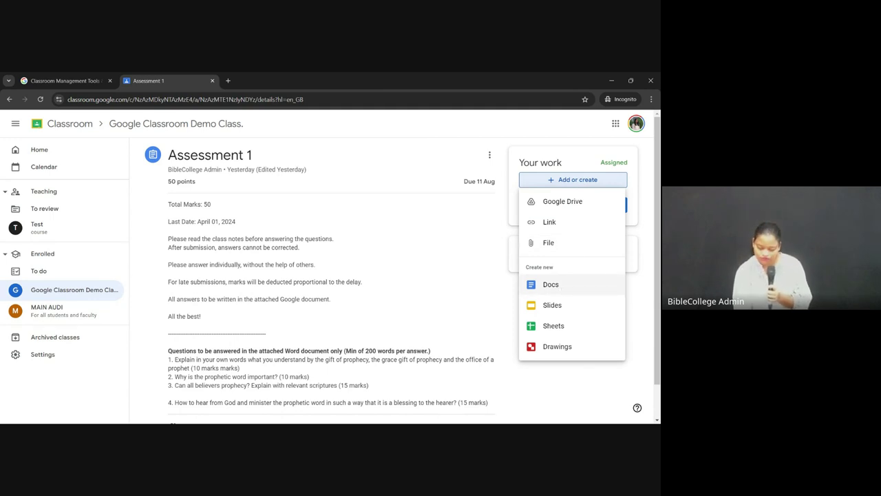
Step: Create a new Google Doc for Assessment 1 and open it in its own tab
left_click(551, 285)
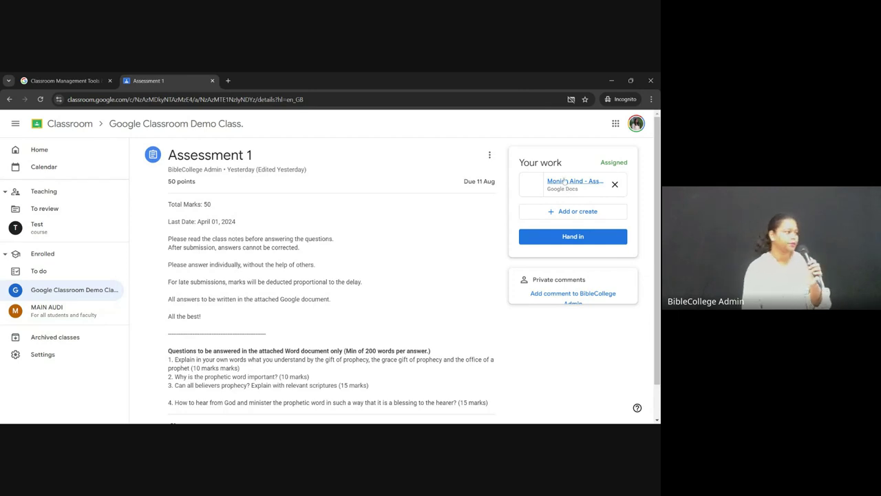
left_click(563, 181)
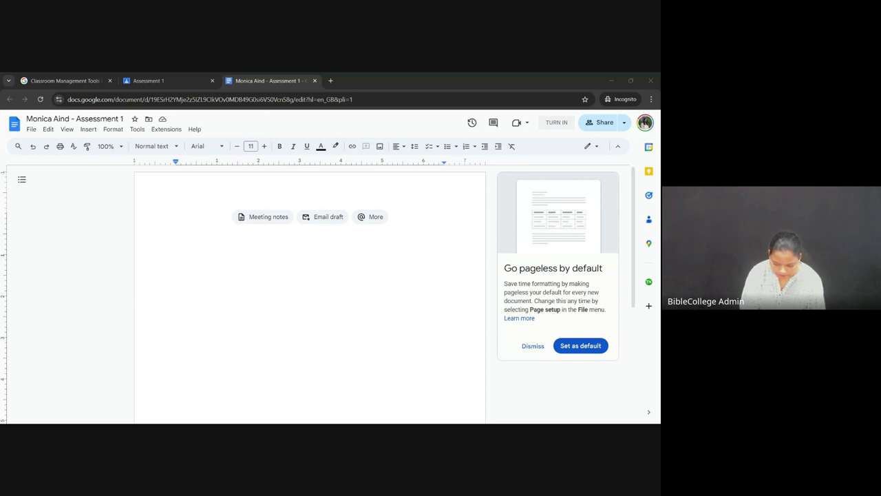
Step: Paste the three-paragraph Christian prophecy essay into the Doc and start turning it in
left_click(177, 217)
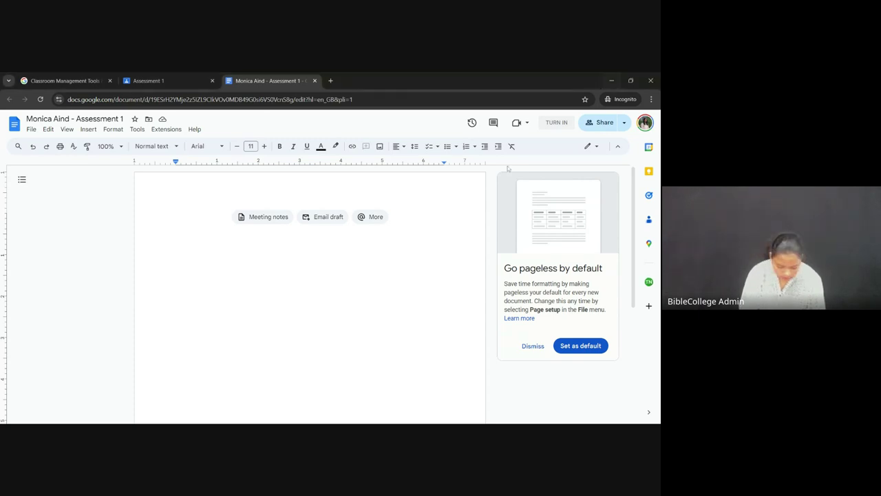
type("Q1 Few people today have an accurate or adequate notion of what a Christian prophet is. This is only to be expected: most of us have never met a prophet. In the absence of actual experience our imaginations have taken over. I once wrote an article on prophecy for a magazine. The illustration which accompanied the article captured perfectly one of the most common conceptions of a prophet: on a rugged and desolate crag of a mountain knelt a bearded and bald old man, his feet unshod and his gaunt body draped with an animal skin. As he gazed intently heavenward, rays of eerie light streamed down from a hidden source to light up his face. If that is a prophet, it's no wonder there are so few!   In order to form a better understanding of Christian prophecy, I want to outline briefly some of the inaccurate or inadequate ideas which float around these days, and compare them with the presented to us by Scripture.  One of the most popular understandings of prophecy features the \"ecstatic\" prophet who whirls around in a sort of fit or in a trance-like state uttering oracles. That is not Christian prophecy.")
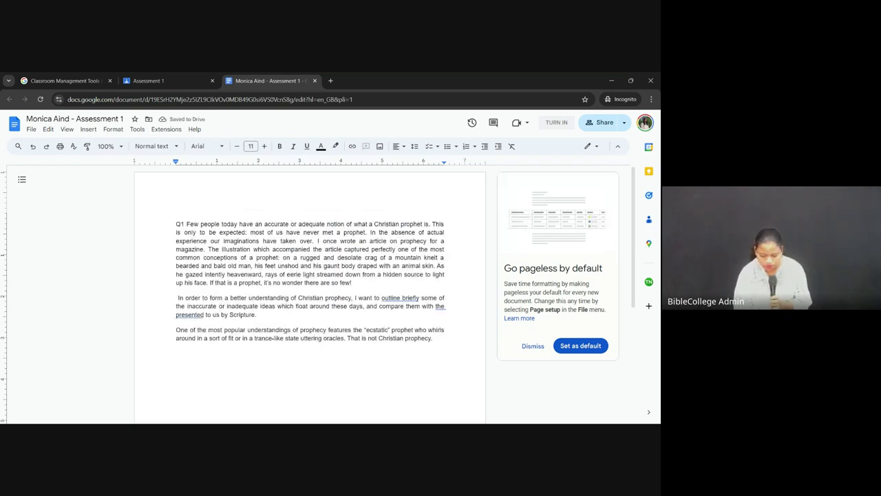
scroll(310, 296, "down", 4)
scroll(309, 297, "up", 4)
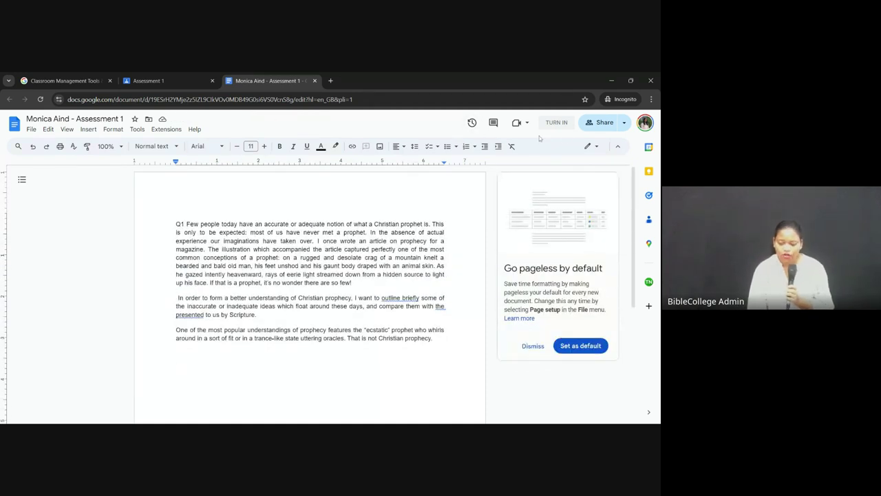
left_click(176, 368)
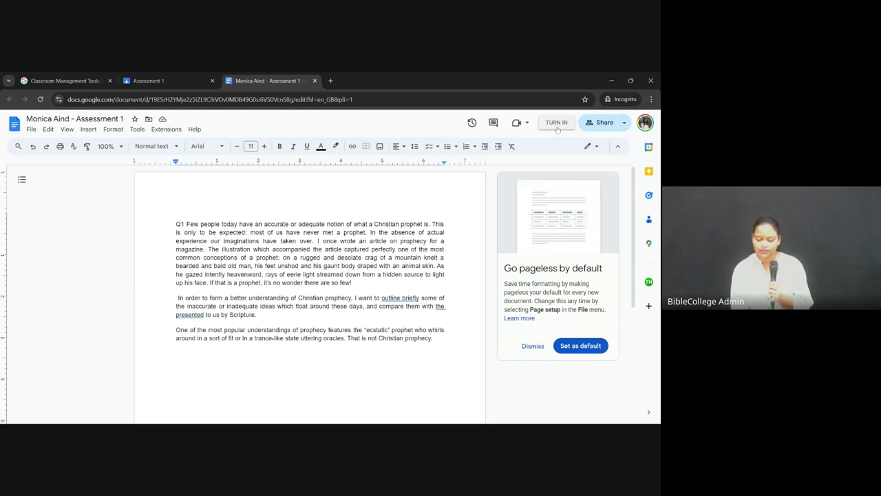
left_click(557, 128)
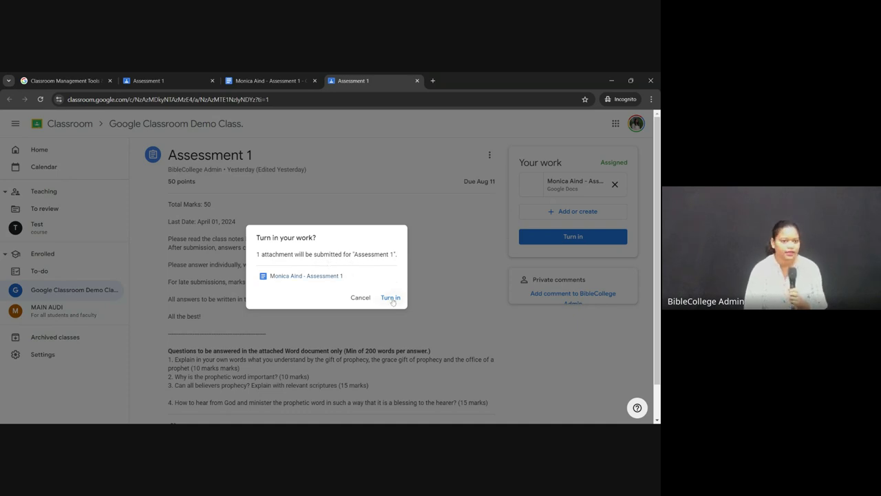
Step: Turn in Assessment 1, unsubmit it, then turn it in again and confirm
left_click(391, 297)
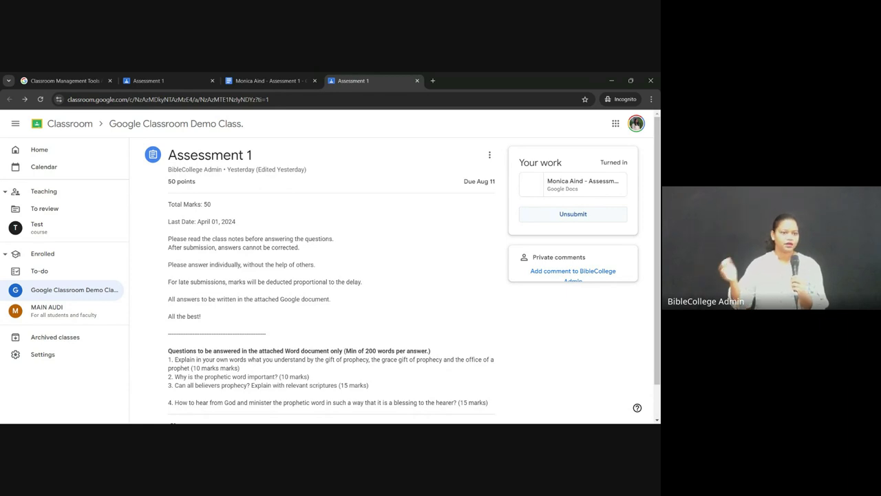
left_click(580, 214)
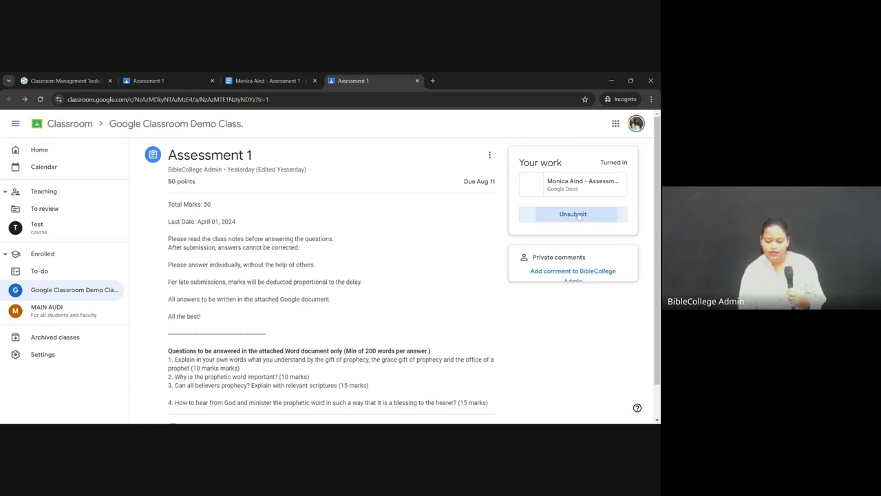
left_click(374, 294)
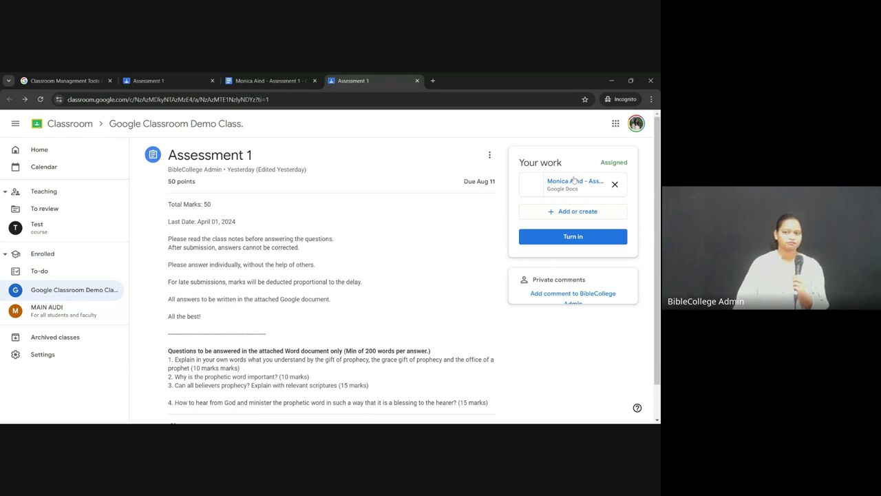
left_click(576, 237)
left_click(389, 298)
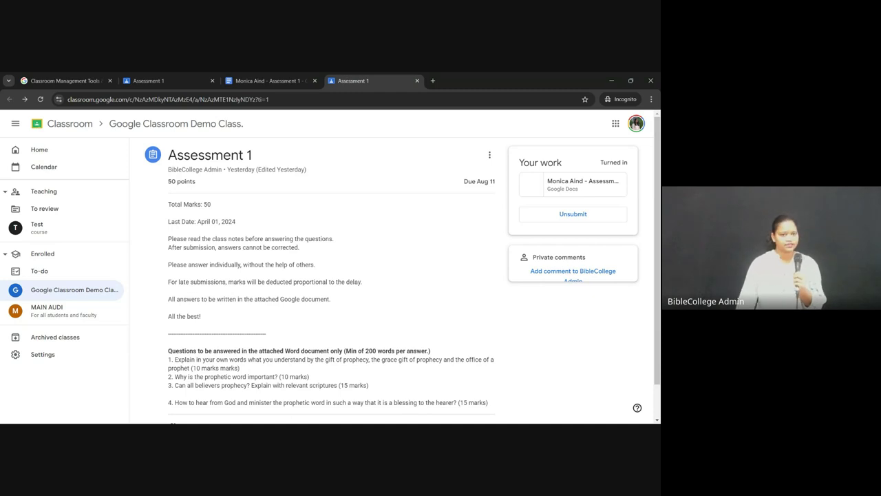
scroll(285, 320, "down", 1)
scroll(284, 320, "up", 1)
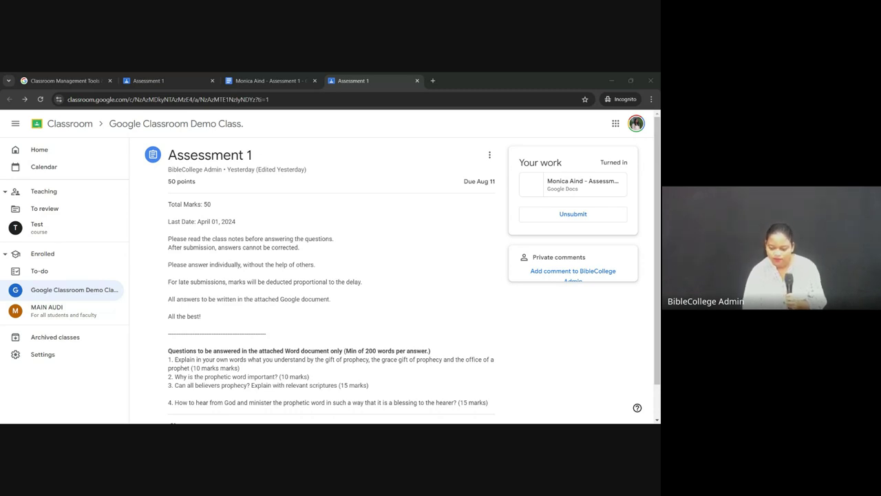
Step: Unsubmit Assessment 1 and bring up the Add or create attachment choices
left_click(606, 80)
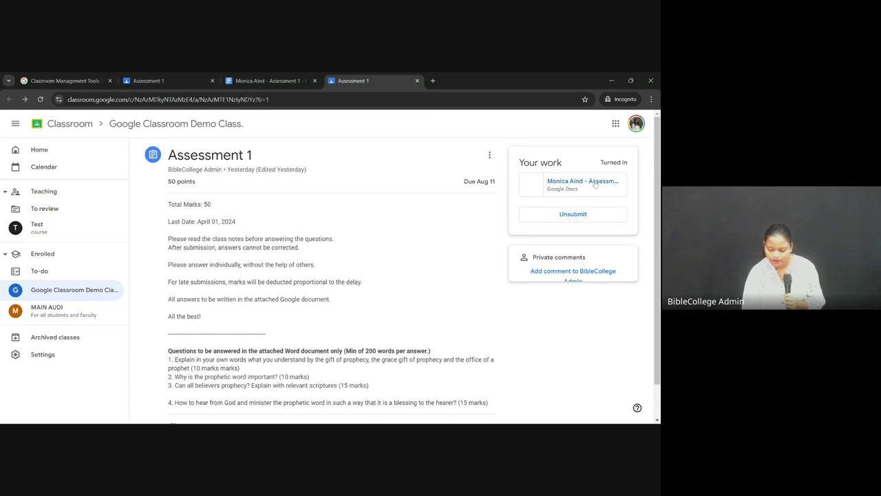
scroll(509, 303, "down", 1)
scroll(508, 303, "up", 1)
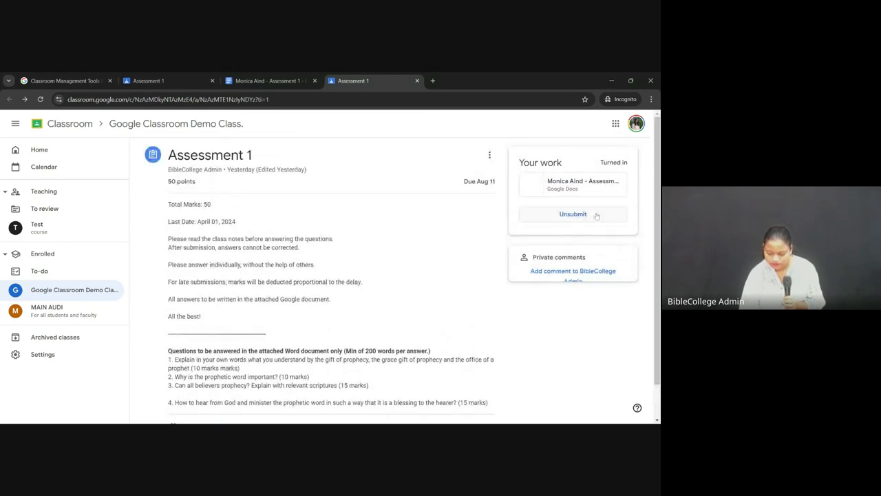
left_click(596, 215)
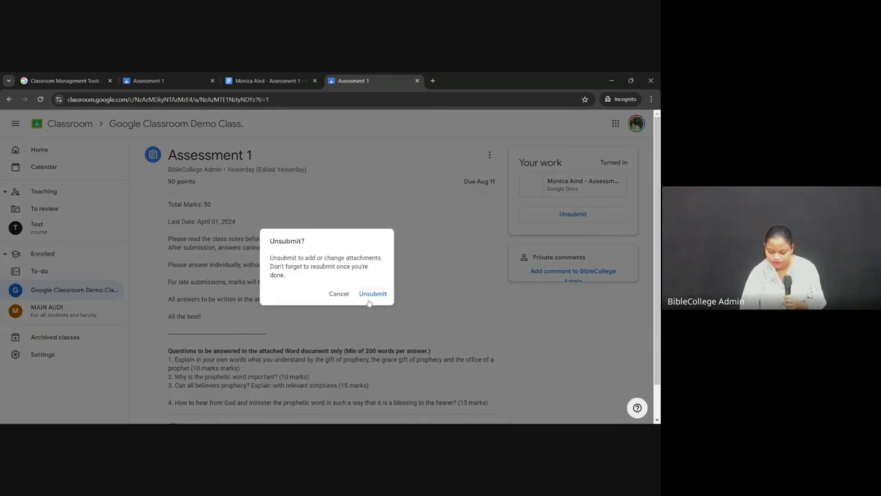
left_click(373, 296)
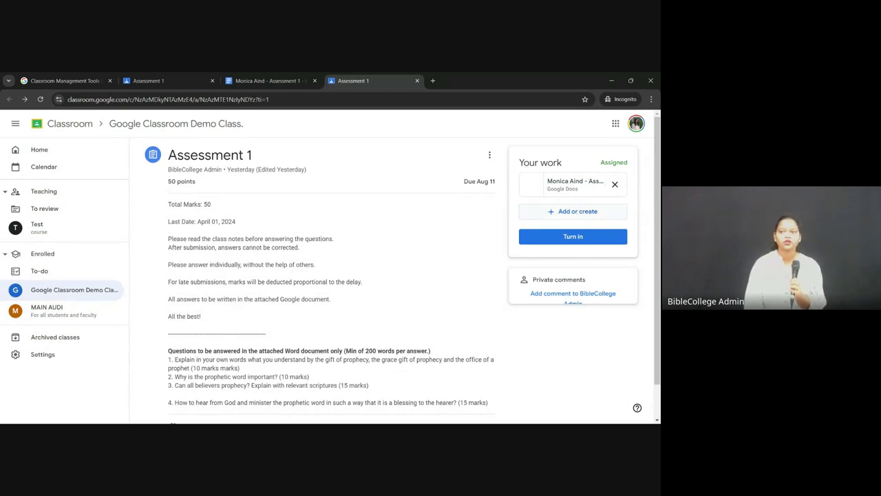
left_click(571, 213)
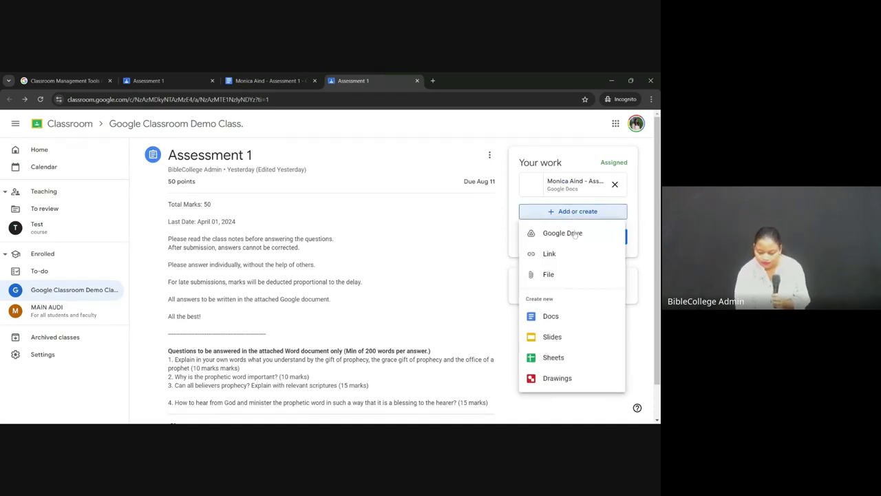
Step: Upload assessment-word.docx as a second attachment and start turning in both files
left_click(555, 276)
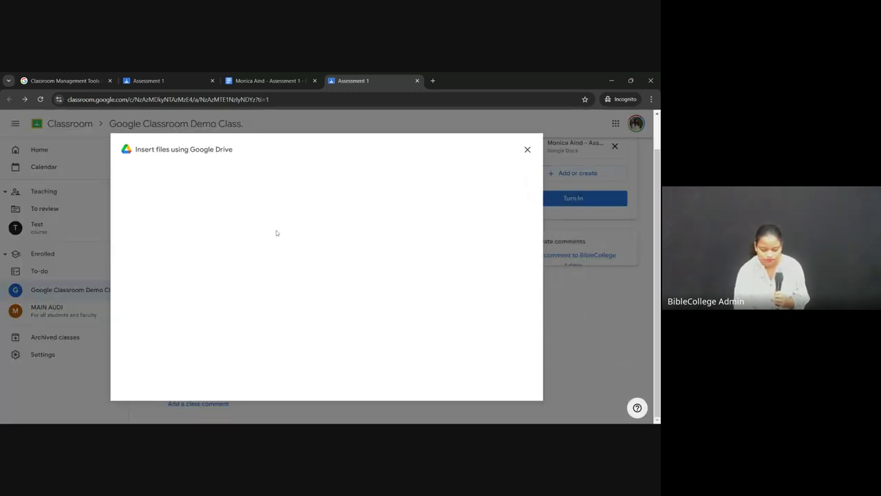
left_click(162, 177)
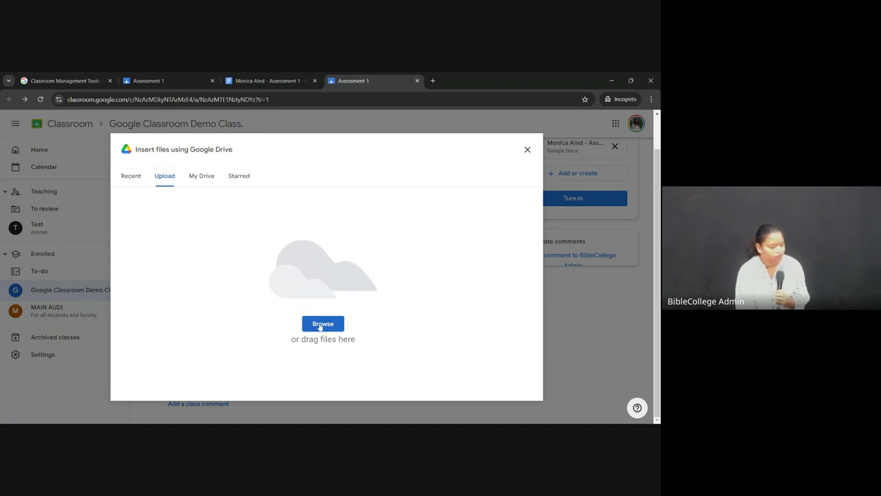
left_click(322, 324)
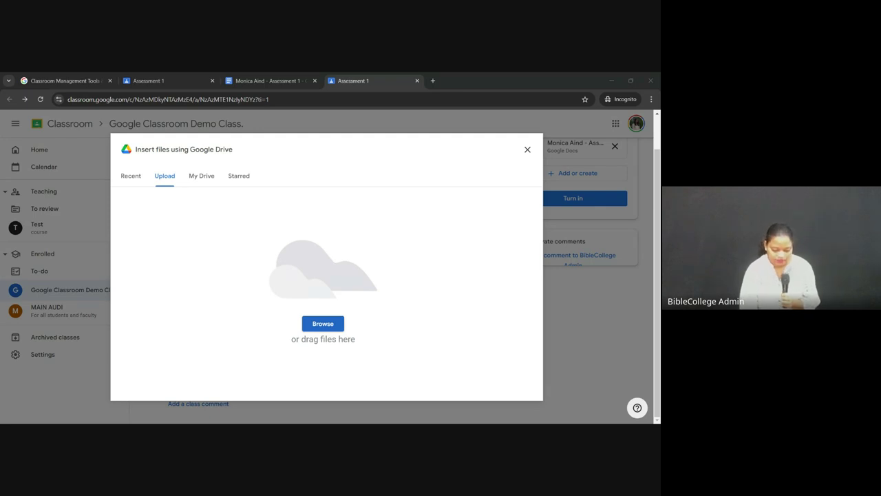
key("Return")
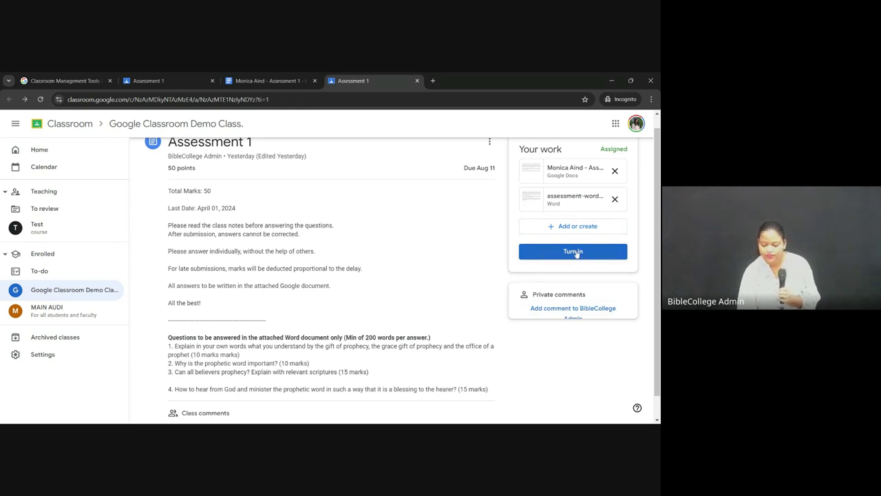
left_click(576, 252)
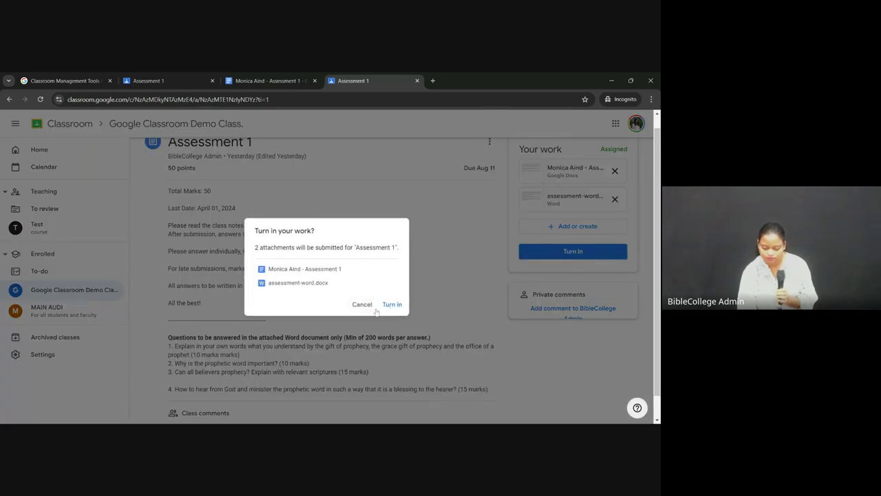
Step: Confirm turning in the Google Doc and assessment-word.docx, then review the Turned in status
left_click(392, 304)
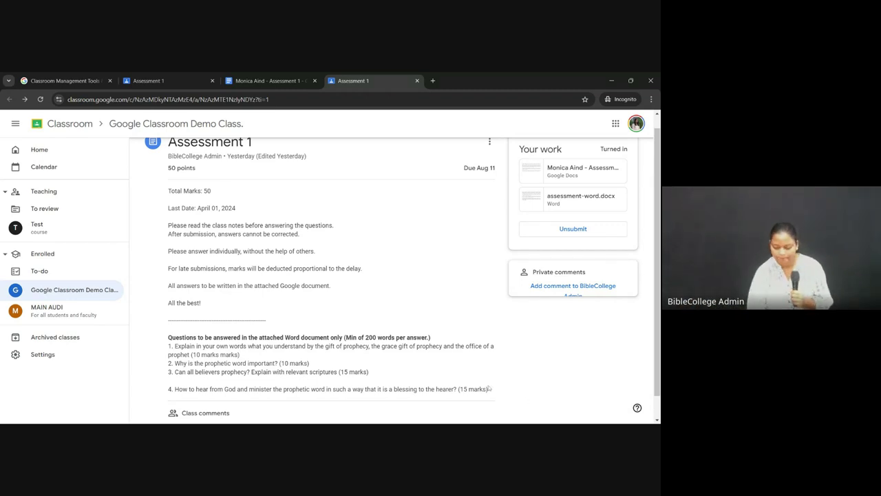
scroll(436, 361, "down", 1)
scroll(424, 285, "up", 1)
scroll(424, 285, "down", 1)
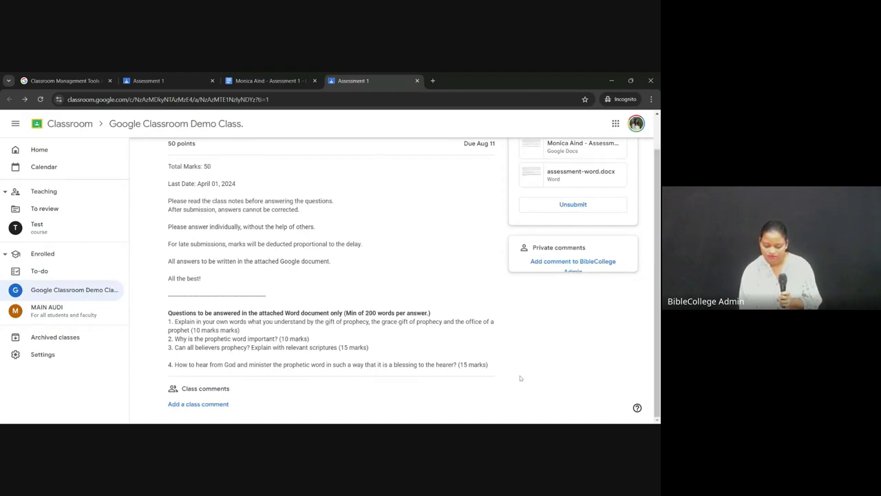
scroll(519, 376, "up", 1)
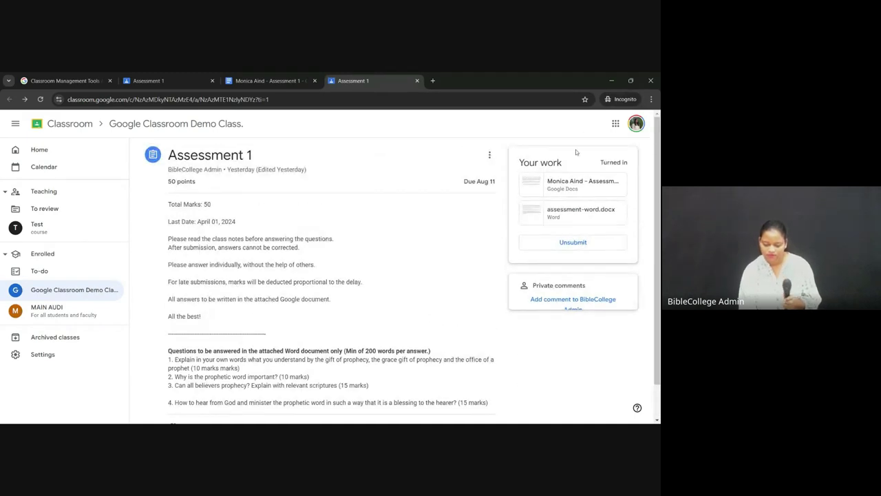
scroll(515, 356, "down", 1)
scroll(437, 275, "up", 1)
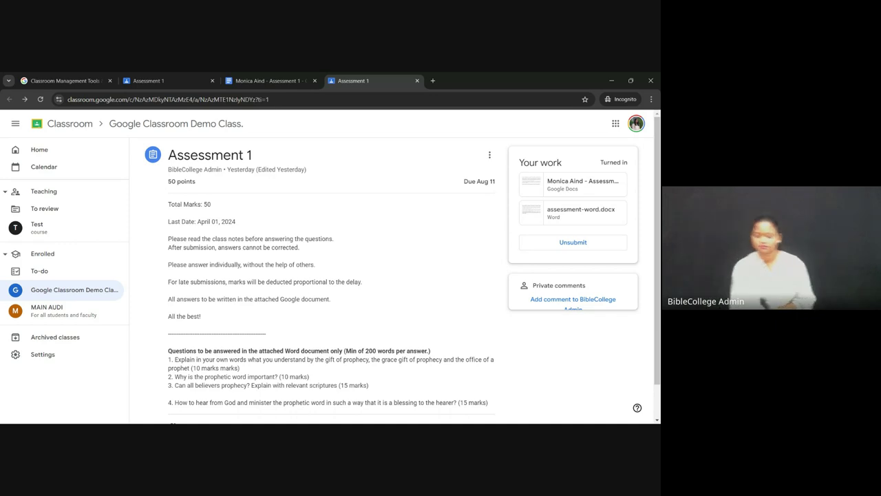
Step: Go to Google Classroom Demo Class classwork and expand Assessment -2 to show BC-123 : ASSESSMENT
left_click(70, 124)
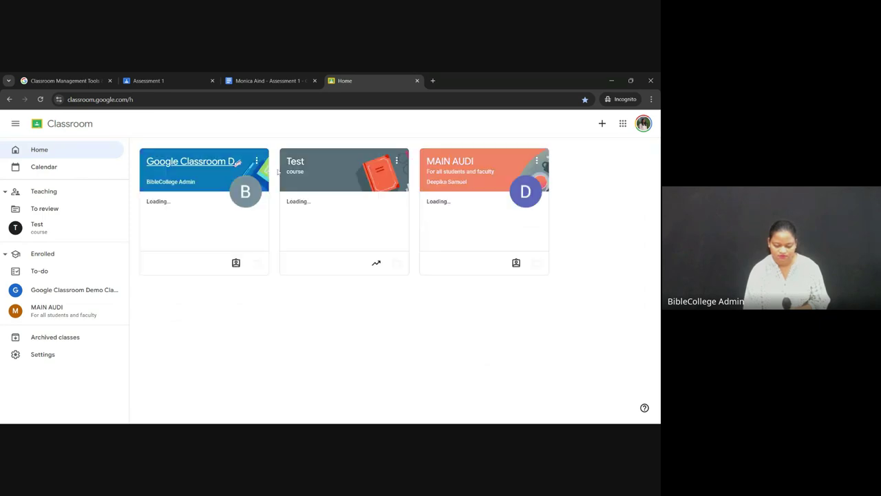
left_click(198, 163)
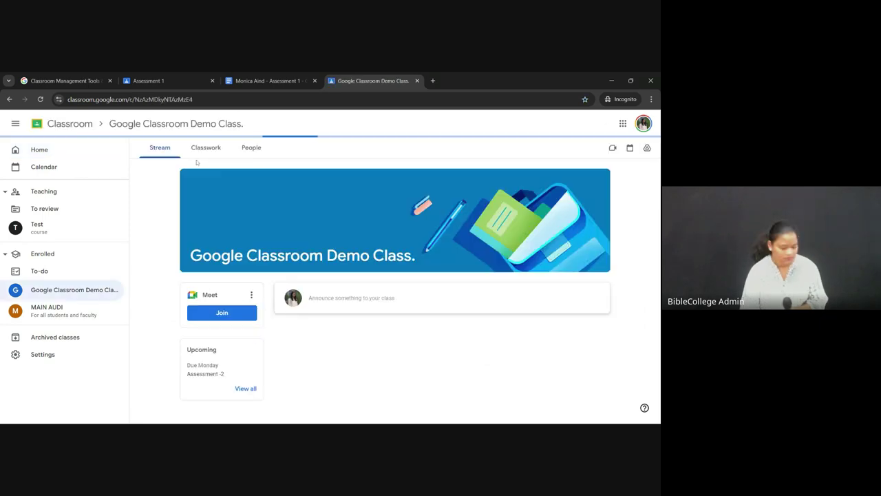
scroll(386, 292, "down", 1)
left_click(206, 147)
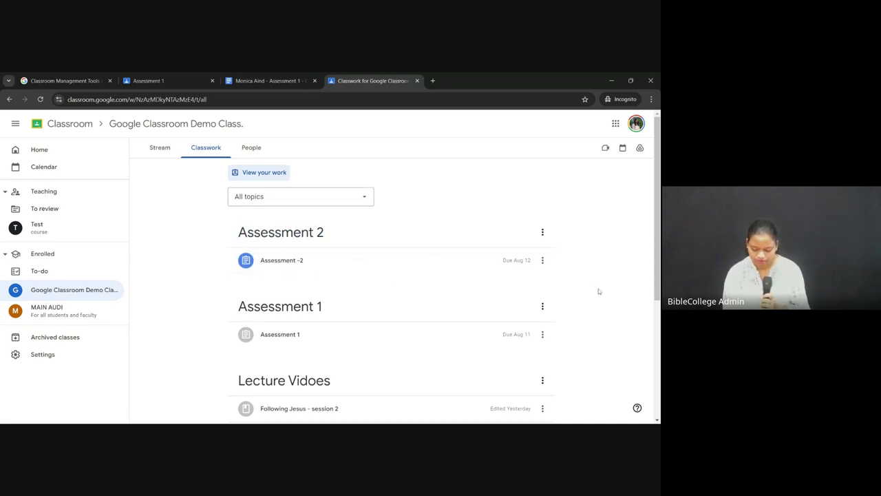
scroll(599, 289, "down", 1)
scroll(424, 235, "up", 1)
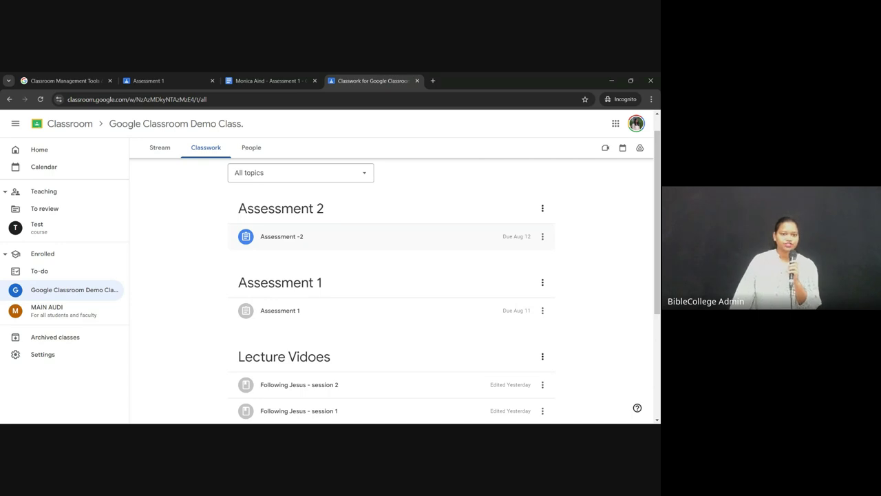
left_click(358, 236)
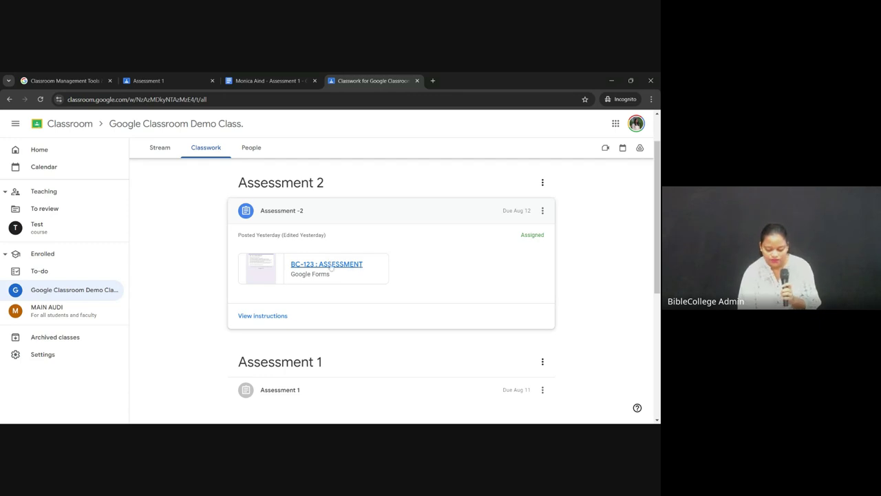
Step: Open the BC-123 : ASSESSMENT form and tick the Record email checkbox
left_click(322, 266)
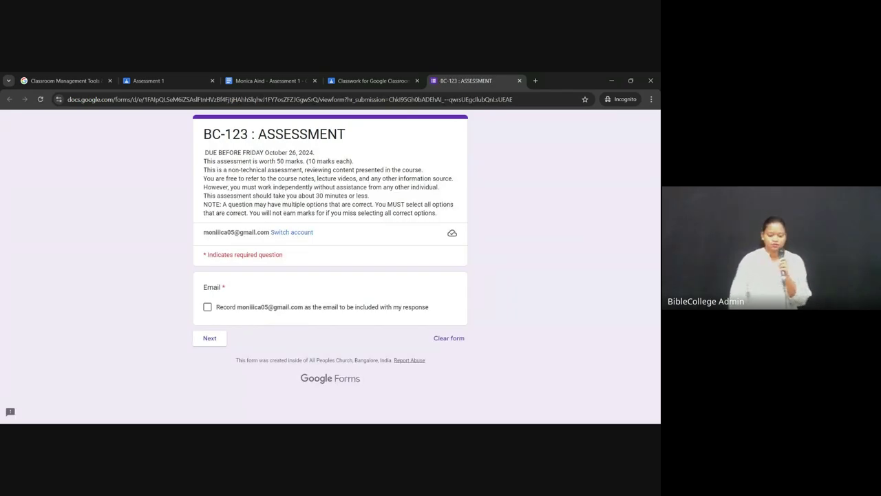
left_click(208, 307)
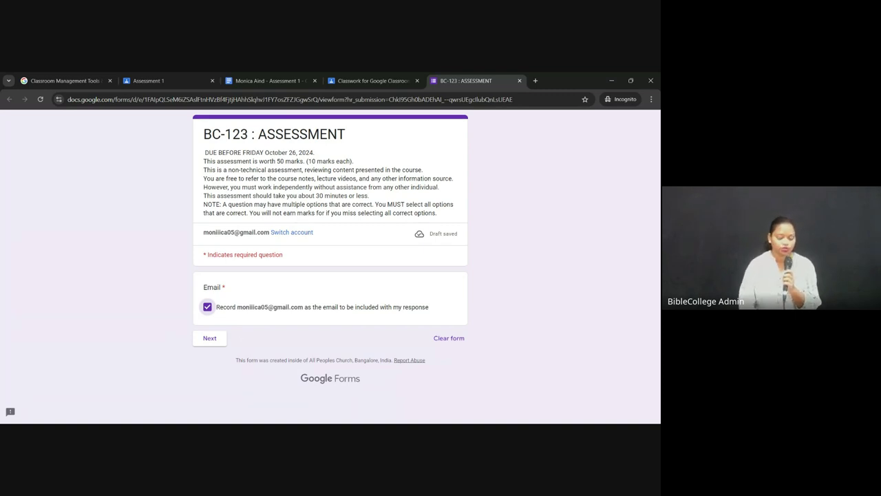
Step: Start Part 1 of the quiz and read through its questions
left_click(210, 338)
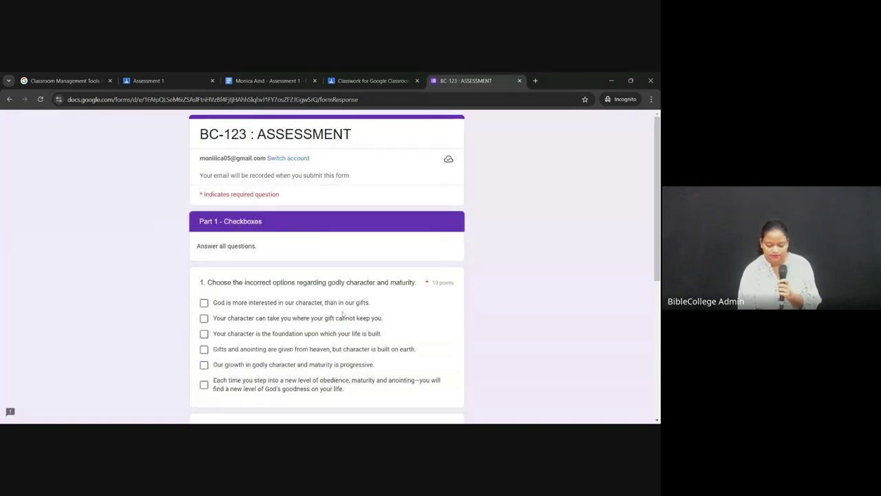
scroll(536, 283, "down", 3)
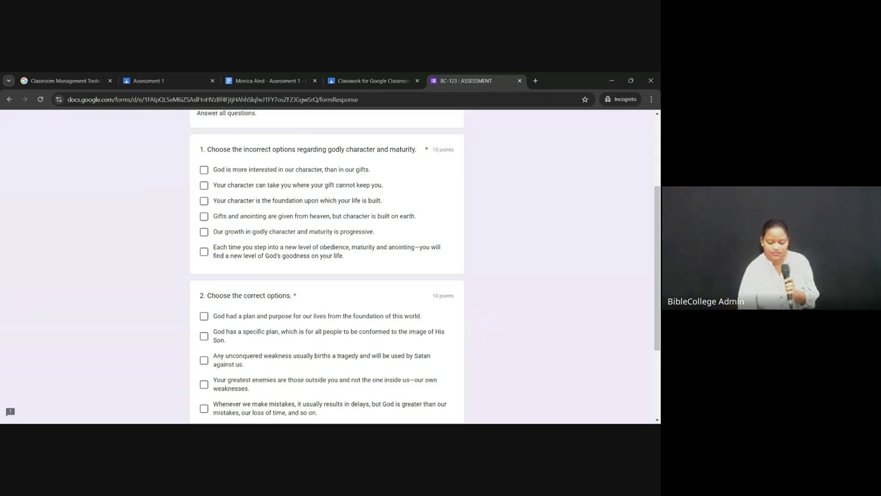
scroll(387, 228, "up", 1)
scroll(386, 228, "down", 1)
scroll(386, 228, "down", 3)
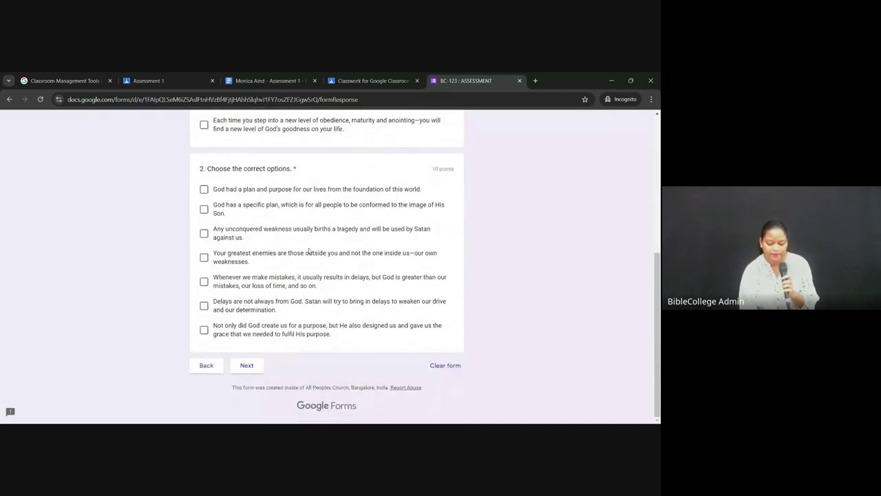
scroll(308, 250, "up", 2)
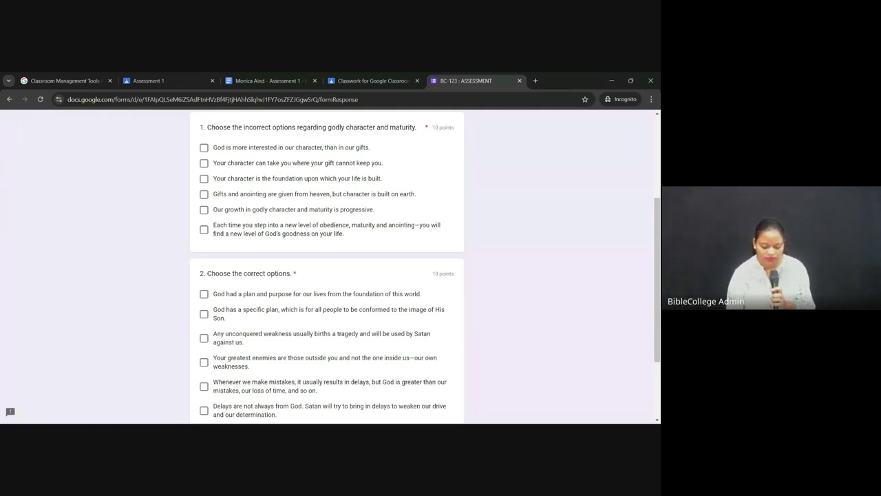
scroll(323, 188, "up", 1)
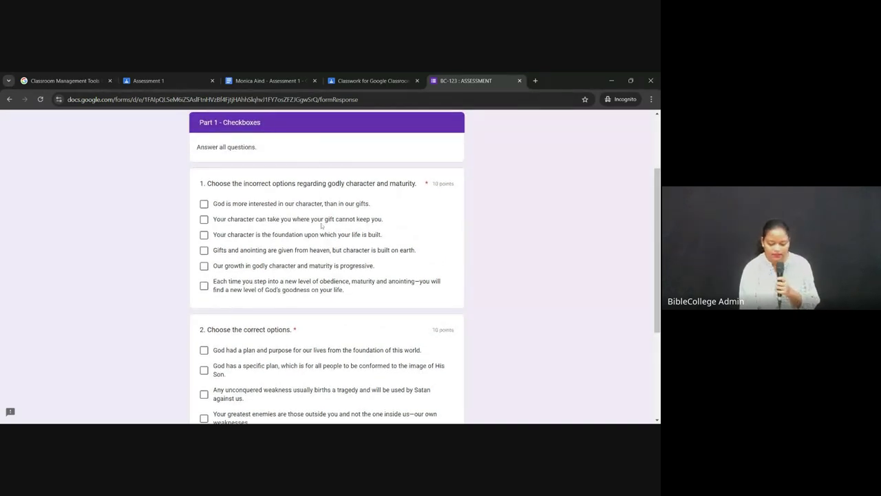
scroll(294, 246, "down", 1)
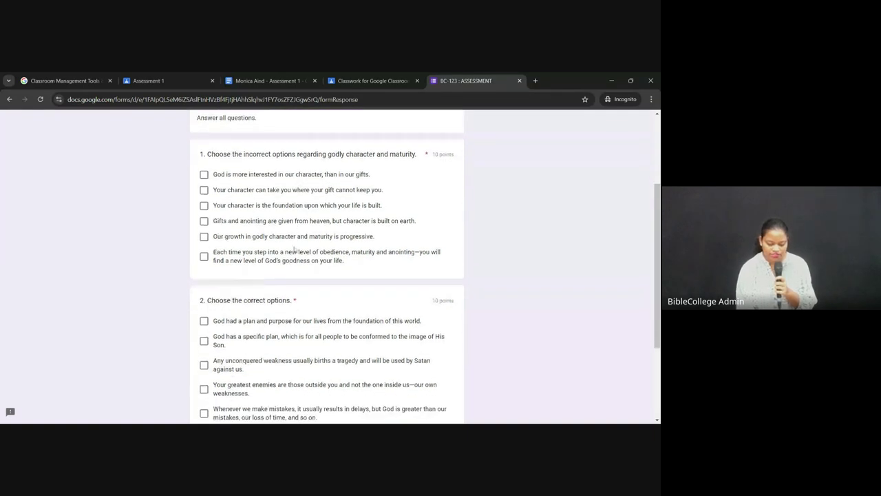
scroll(294, 250, "down", 1)
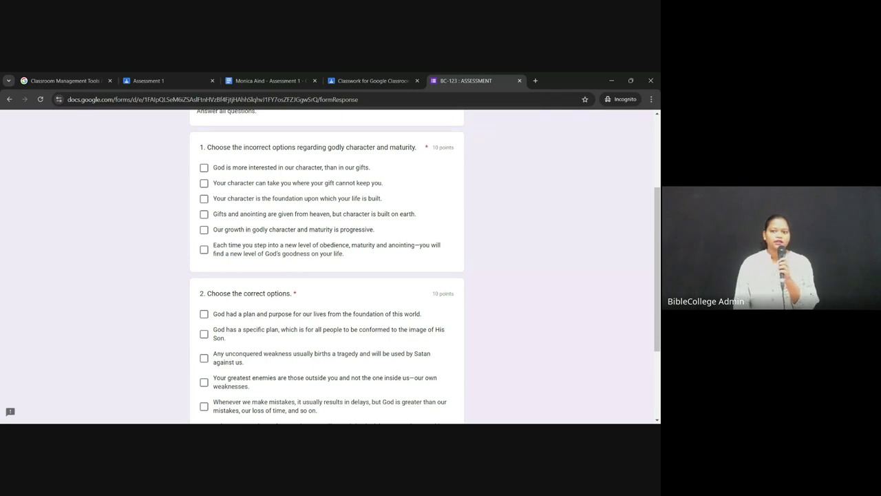
scroll(327, 266, "down", 1)
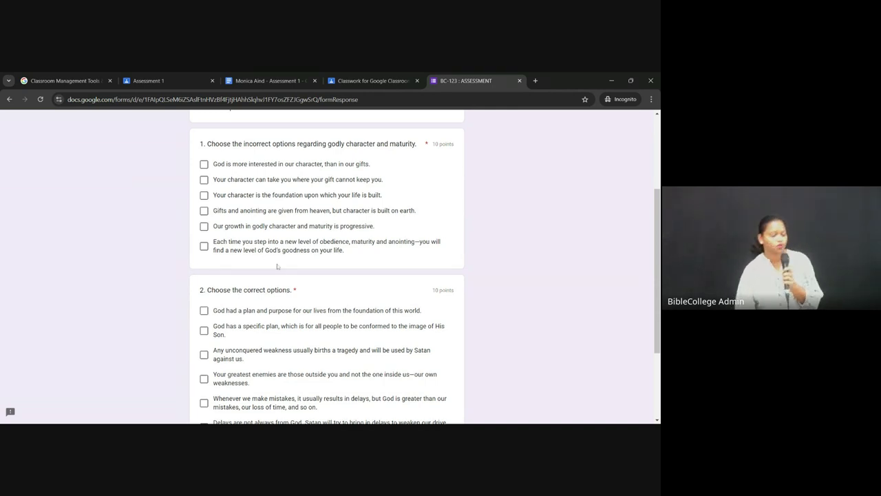
Step: Tick character-is-the-foundation, gifts-and-anointing and growth-in-godly-character for question 1
left_click(204, 194)
left_click(204, 210)
left_click(204, 226)
Step: Tick unconquered-weakness, greatest-enemies, making-mistakes and delays-not-from-God for question 2, then continue
scroll(207, 220, "down", 3)
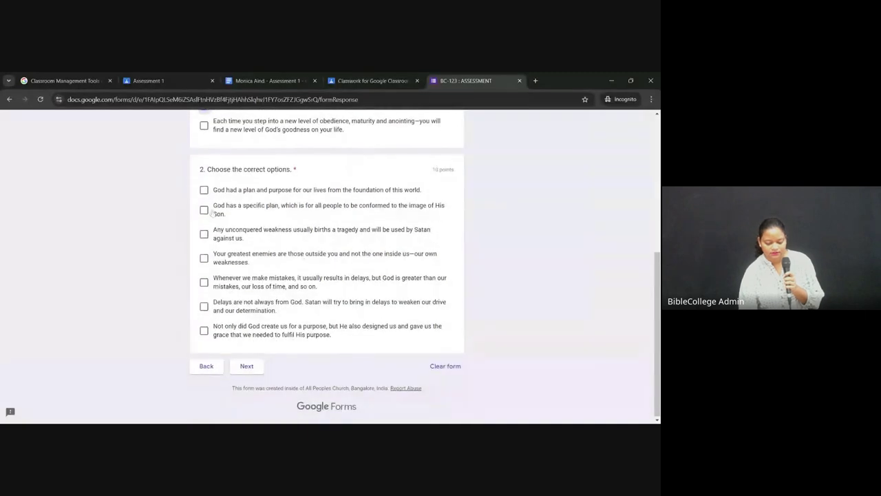
left_click(204, 234)
left_click(204, 259)
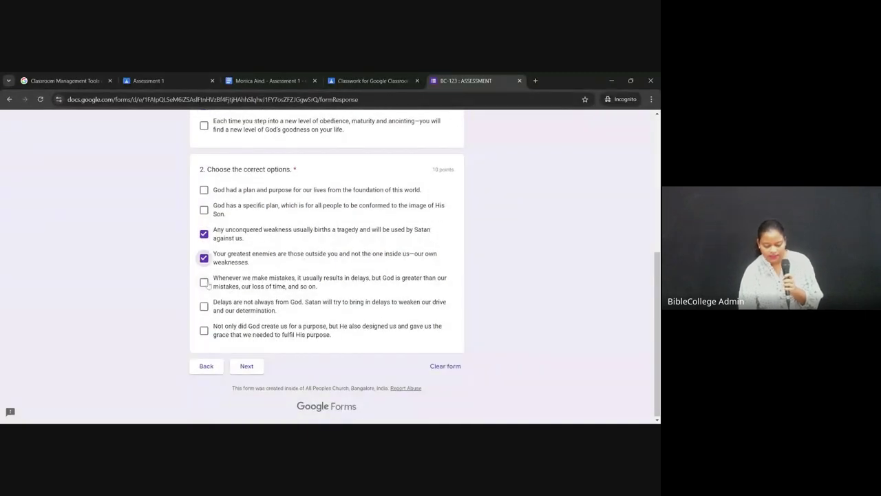
left_click(203, 282)
left_click(204, 305)
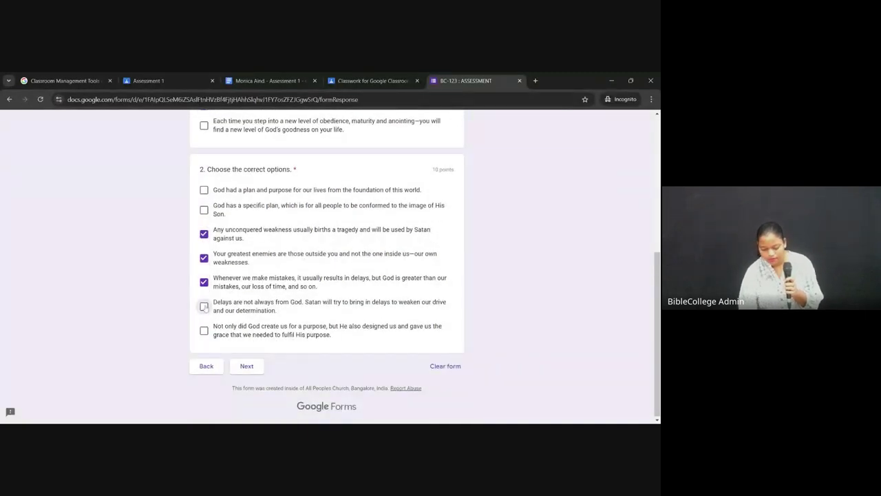
left_click(253, 366)
Step: Answer question 9 with indwelt-by-the-Holy-Spirit and question 10 with cross-as-center-of-Scripture
scroll(392, 261, "down", 1)
scroll(393, 260, "down", 1)
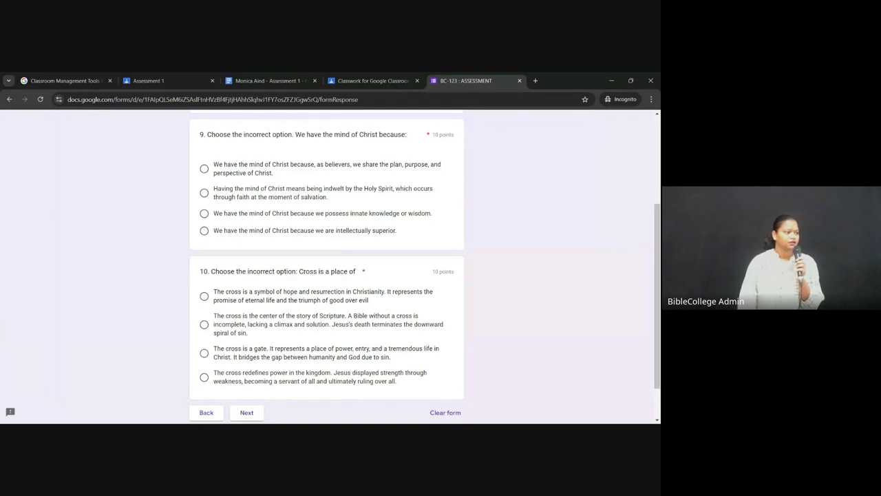
scroll(393, 261, "down", 1)
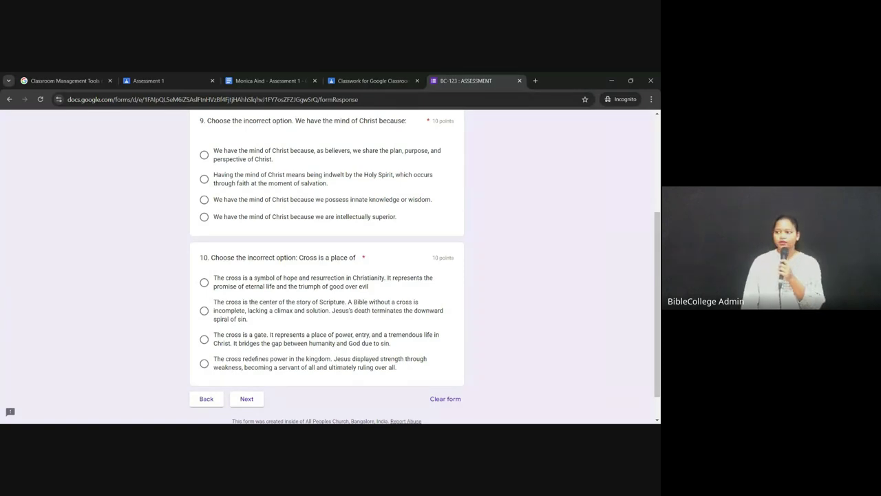
left_click(204, 179)
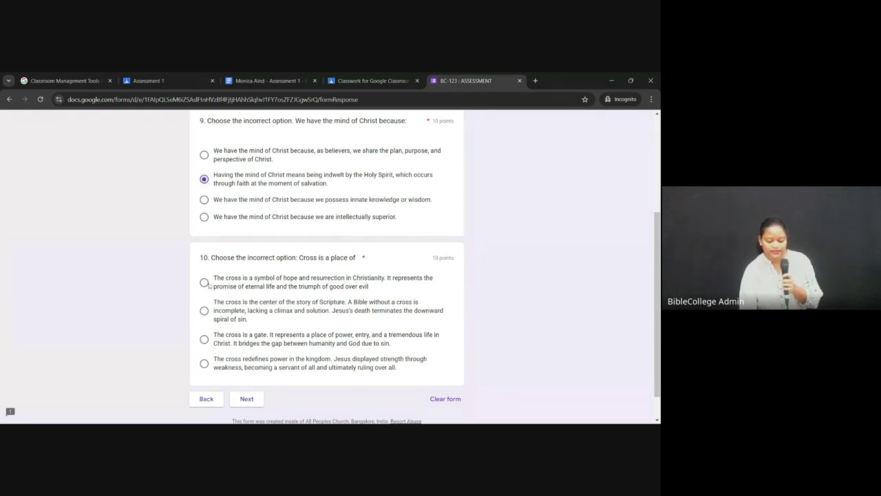
left_click(204, 310)
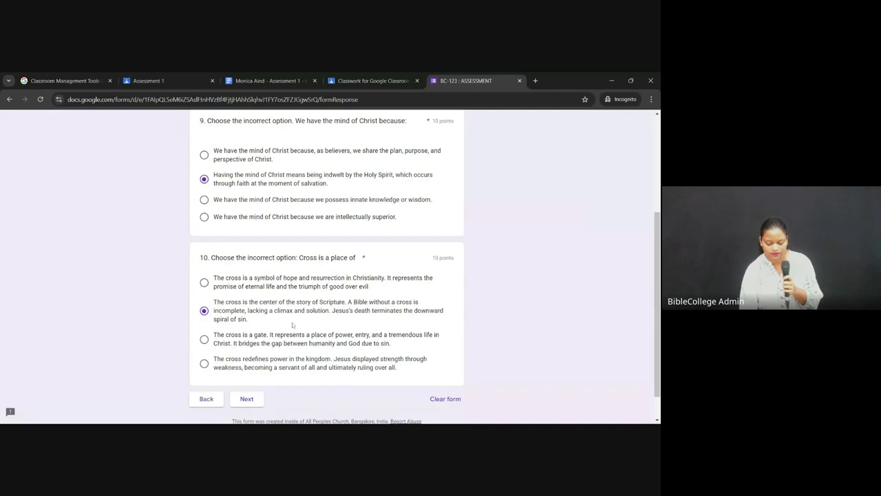
scroll(293, 326, "down", 1)
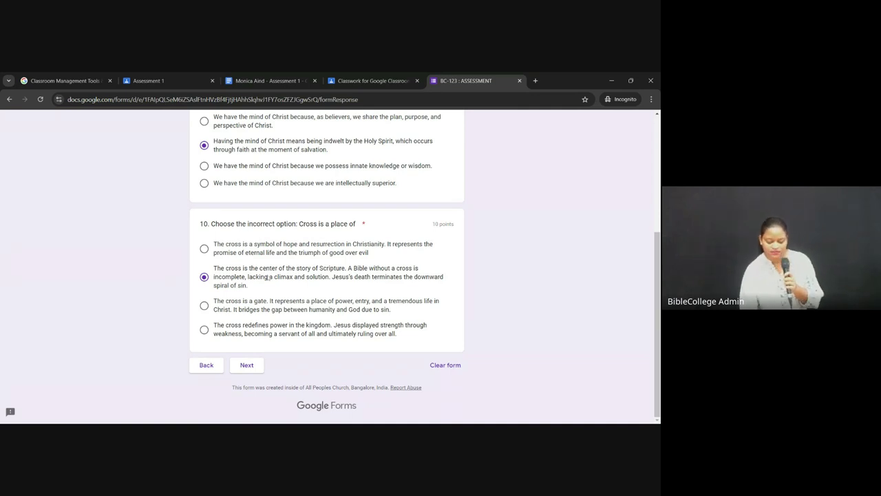
Step: Answer True for the Holy Spirit question, False for the second, and submit the quiz
left_click(252, 367)
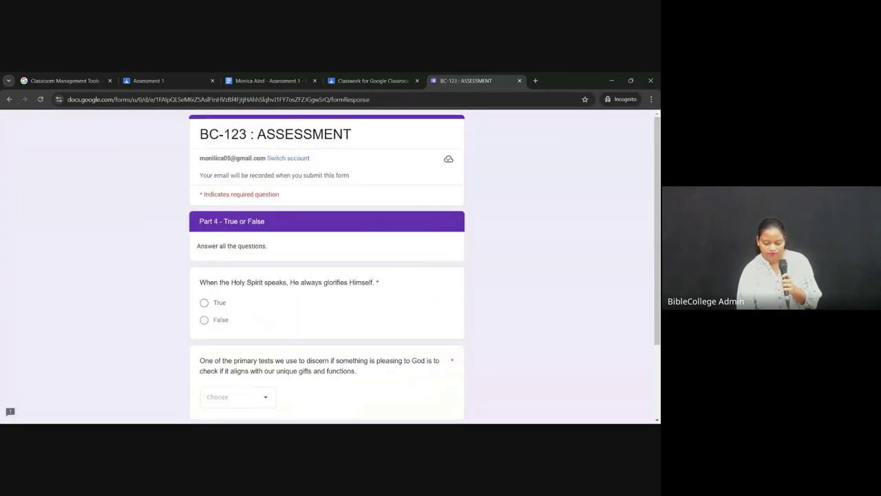
scroll(402, 288, "down", 3)
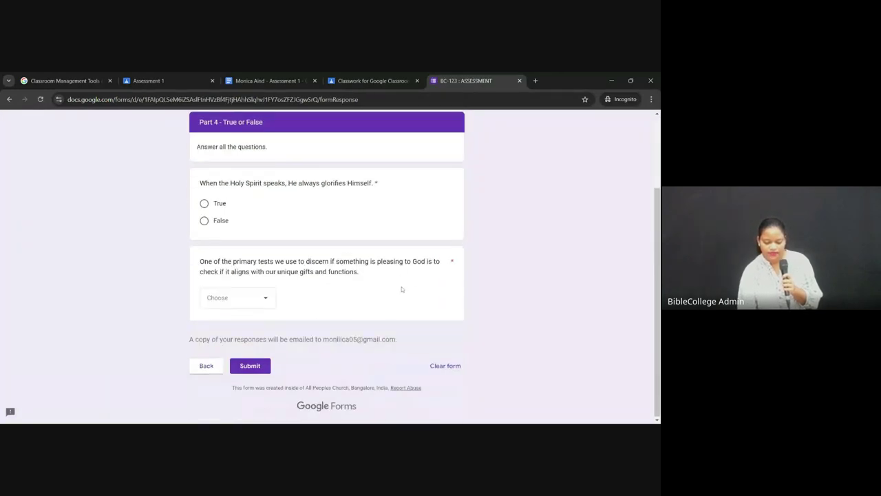
left_click(204, 205)
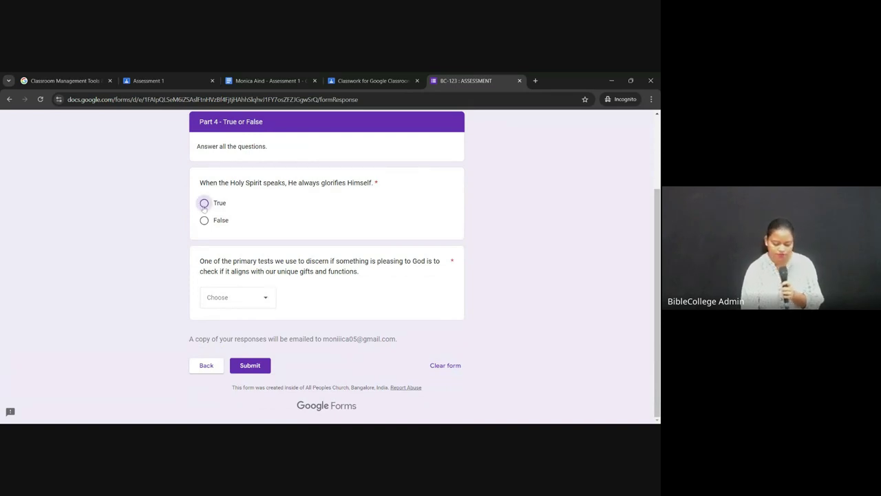
left_click(267, 295)
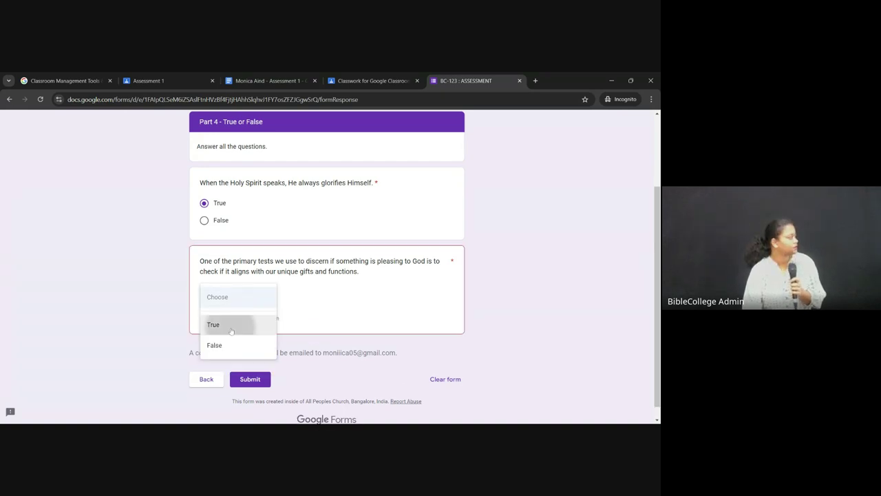
left_click(231, 330)
left_click(251, 297)
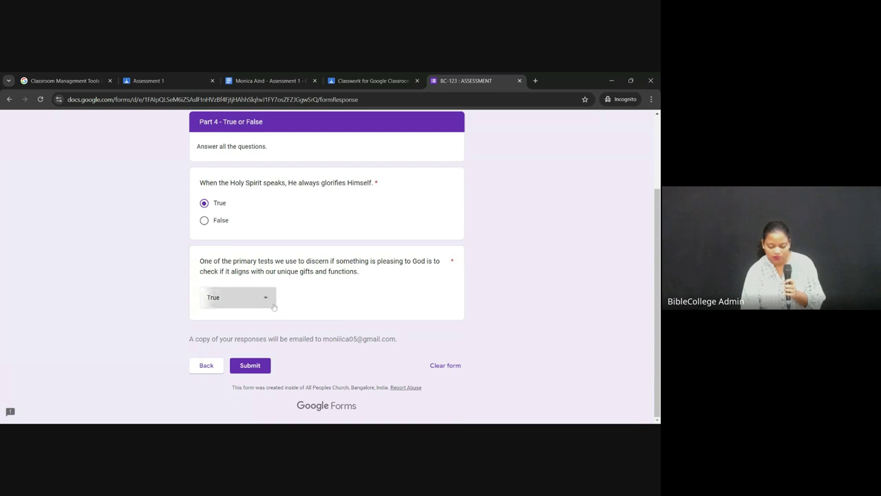
left_click(234, 317)
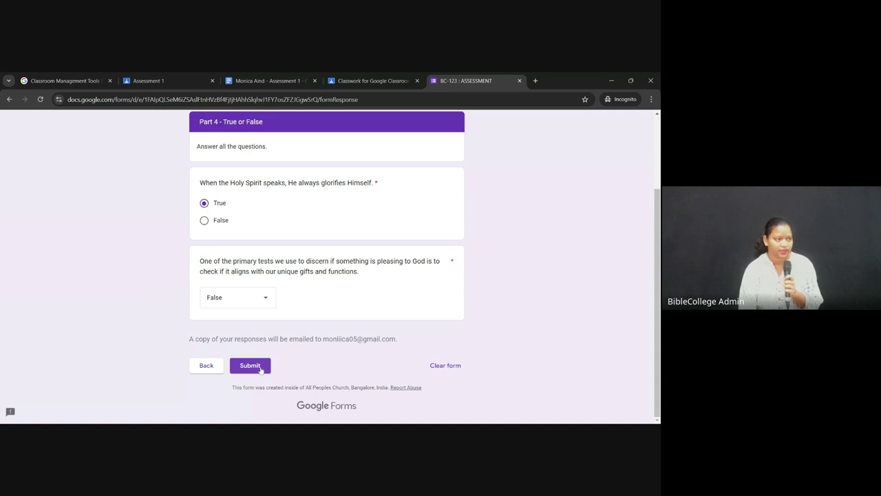
left_click(256, 370)
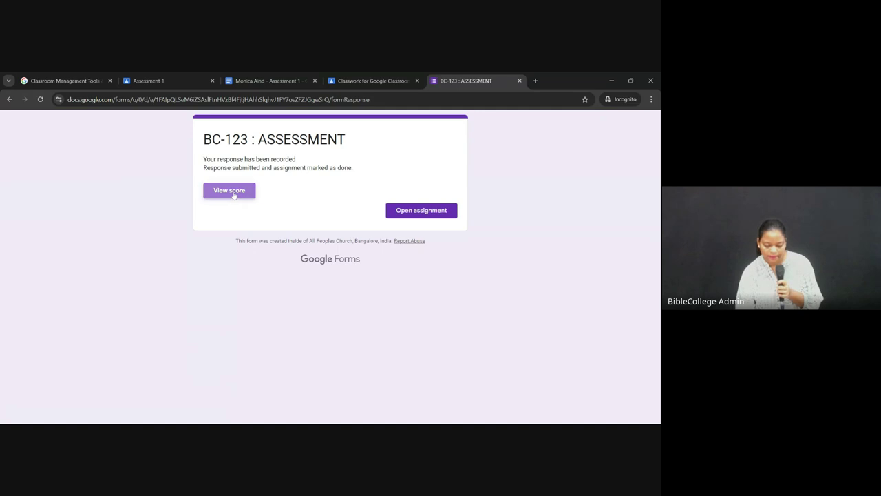
Step: Open View score and scroll through the 0/40 quiz results
left_click(233, 193)
scroll(433, 285, "down", 1)
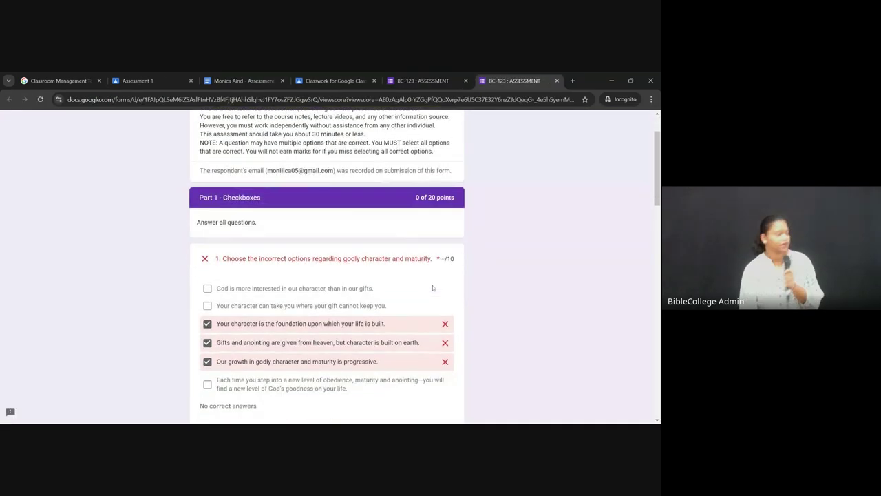
scroll(433, 285, "up", 1)
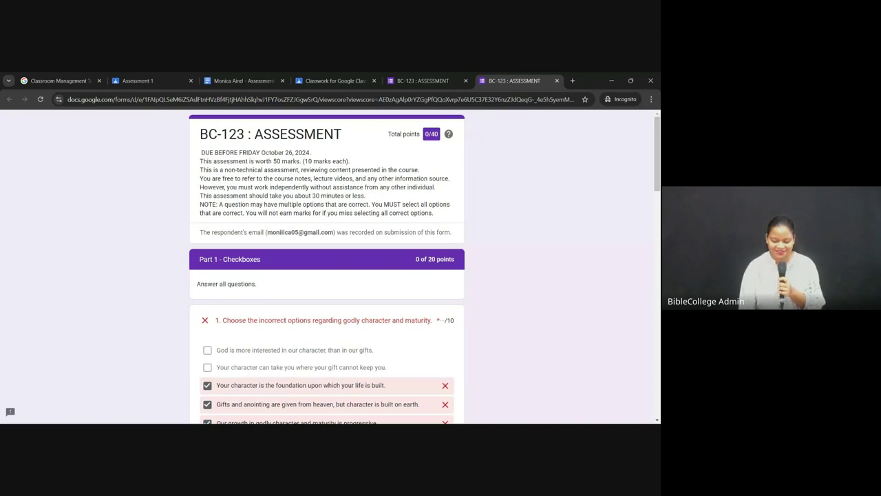
scroll(327, 268, "down", 20)
scroll(327, 269, "down", 1)
scroll(327, 269, "up", 3)
scroll(327, 269, "up", 5)
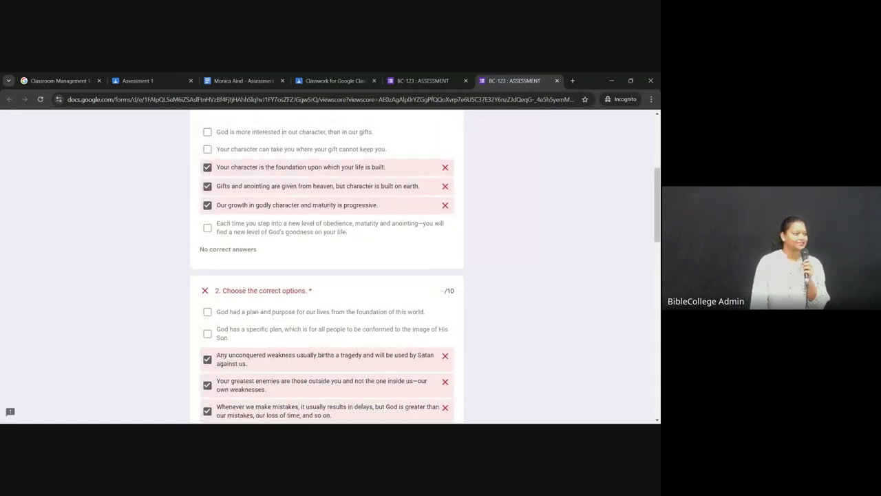
scroll(411, 231, "up", 4)
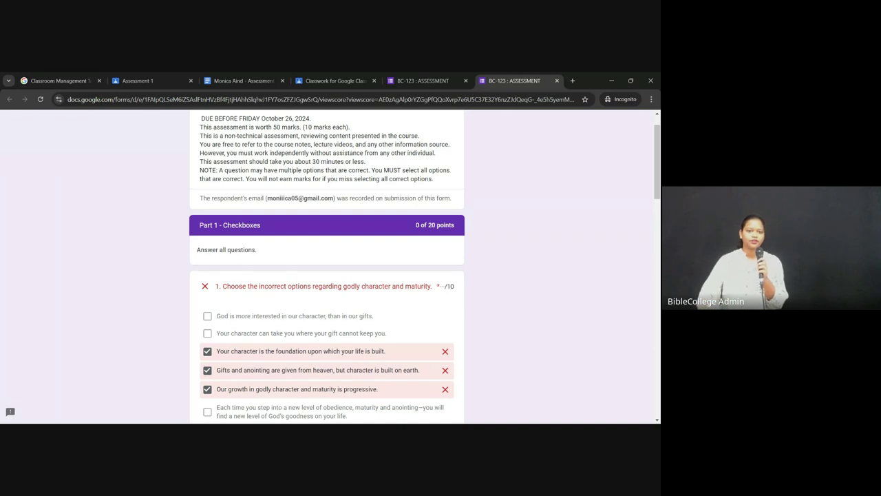
Step: Close the score tab and minimize the Chrome window
scroll(327, 268, "up", 1)
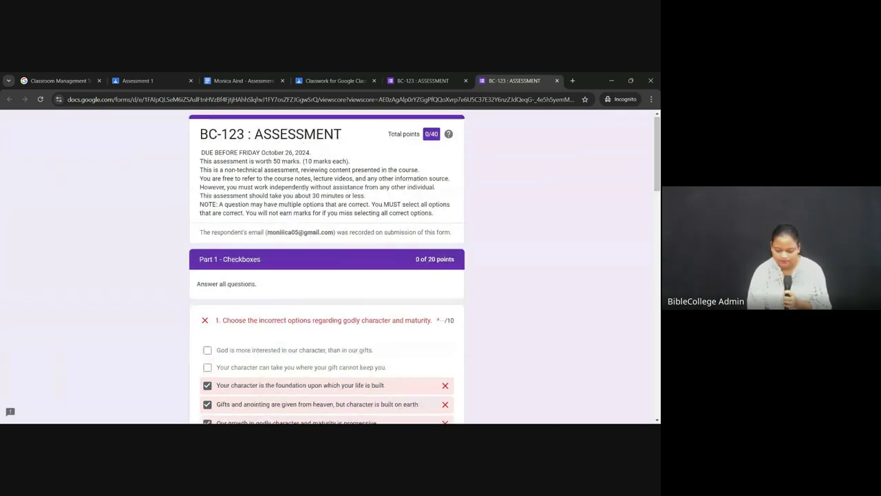
left_click(558, 80)
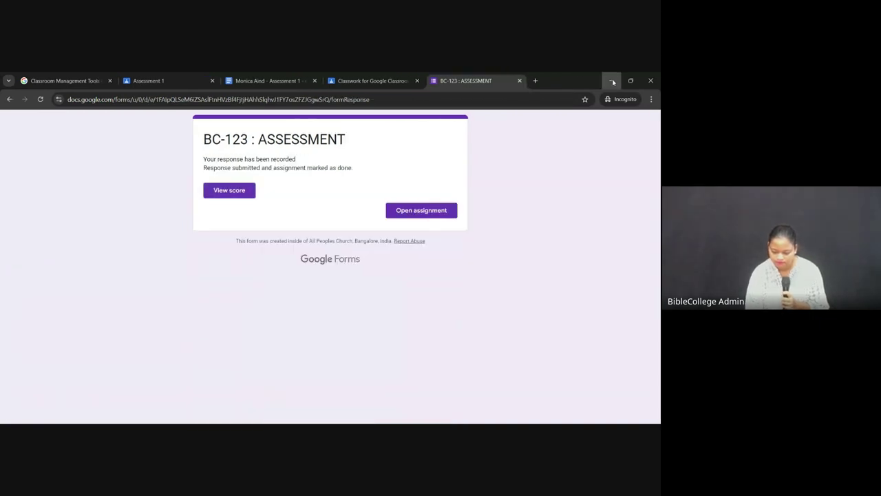
left_click(612, 80)
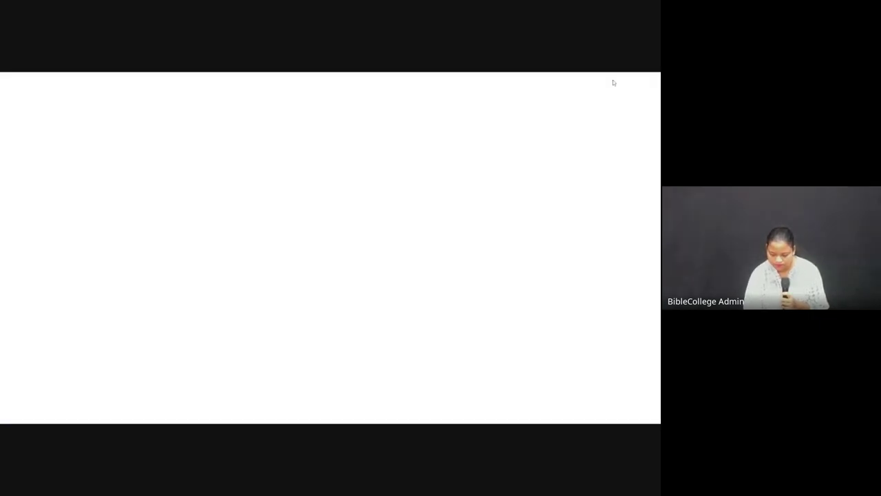